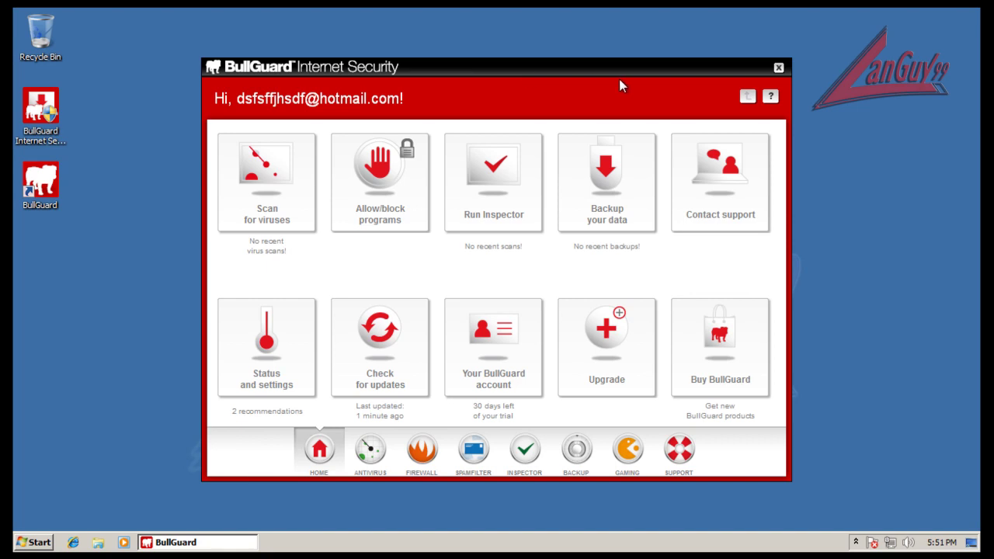
# - Line up the second BullGuard icon and file 2 in the left desktop column, then recentre the BullGuard window
pyautogui.moveTo(511, 66); pyautogui.dragTo(636, 82)
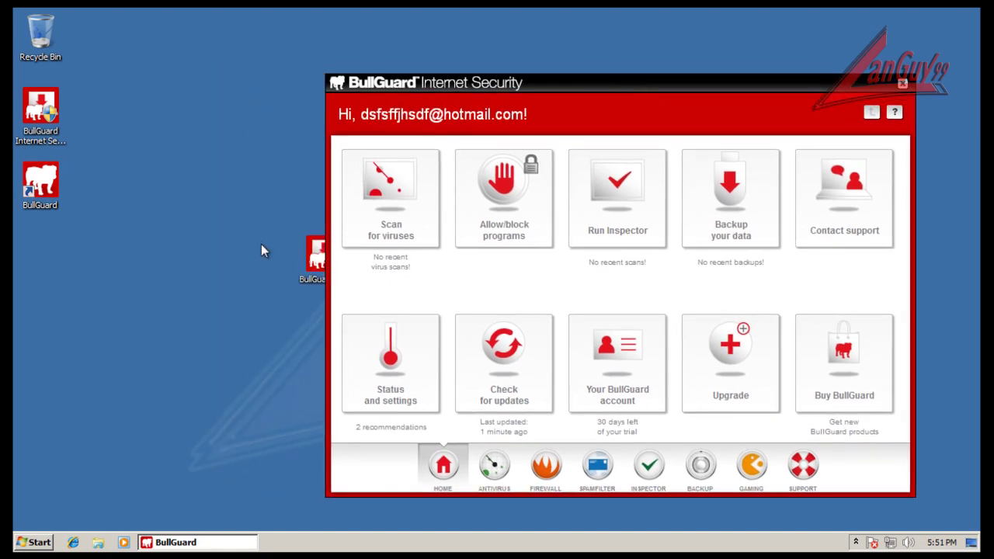
pyautogui.moveTo(316, 255); pyautogui.dragTo(42, 231)
pyautogui.moveTo(464, 86); pyautogui.dragTo(611, 93)
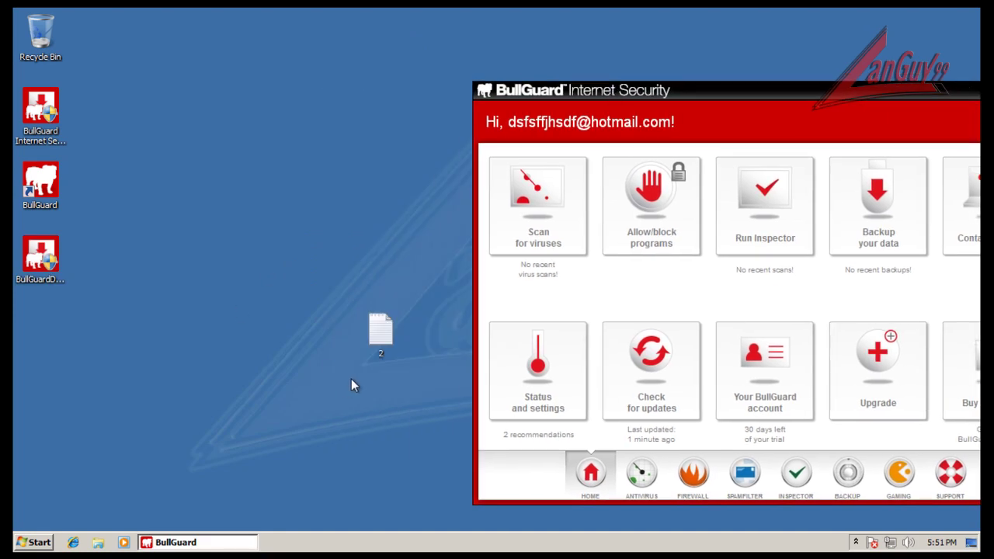
pyautogui.moveTo(380, 330); pyautogui.dragTo(43, 311)
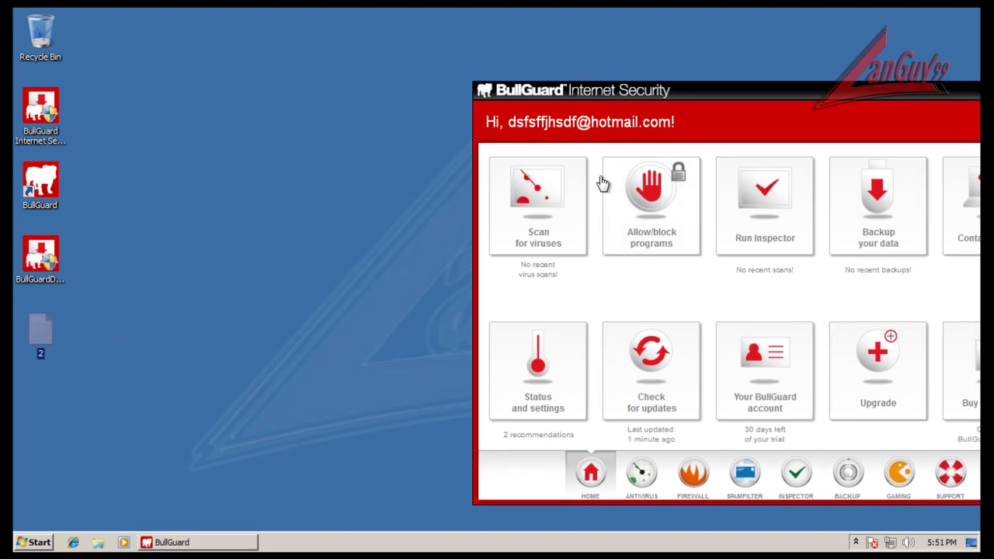
pyautogui.moveTo(757, 95); pyautogui.dragTo(535, 74)
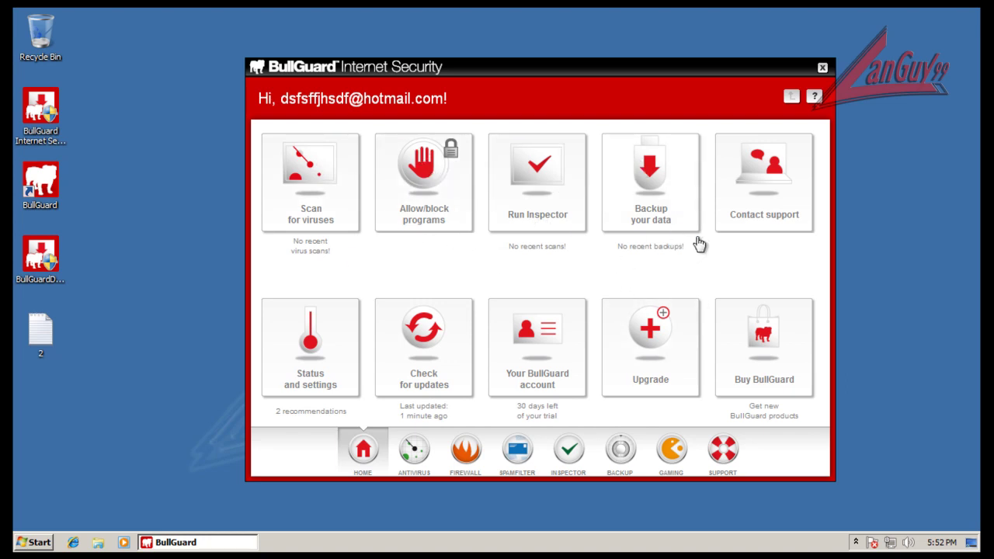
# - Decline the automatic backup offer and review the Firewall, Antivirus, Spamfilter, Inspector, Gaming and Support tabs
pyautogui.click(620, 447)
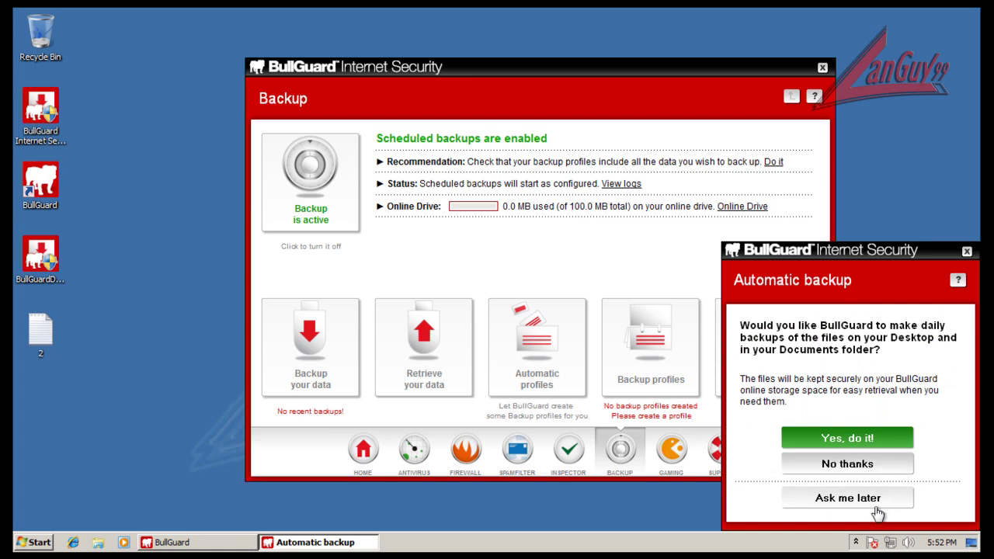
pyautogui.click(871, 466)
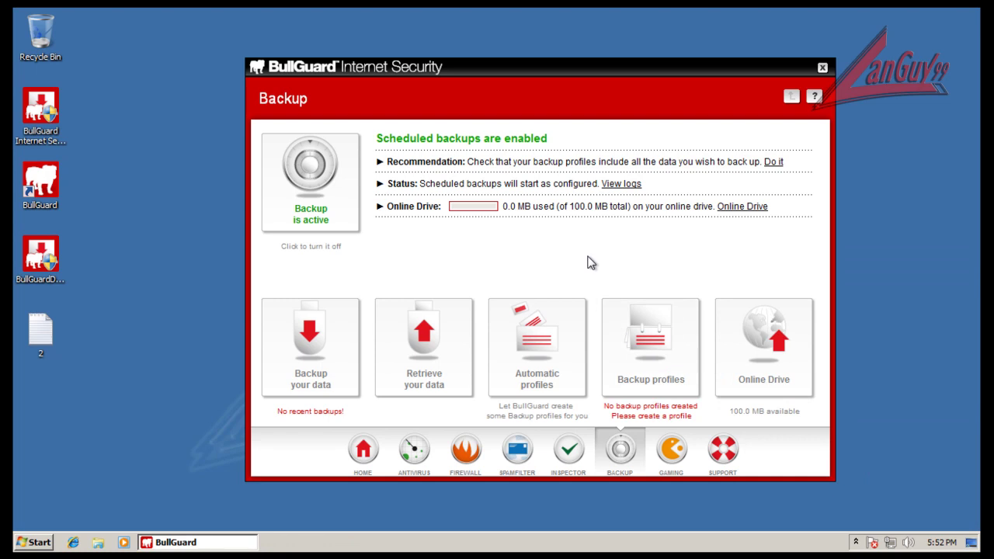
pyautogui.click(466, 451)
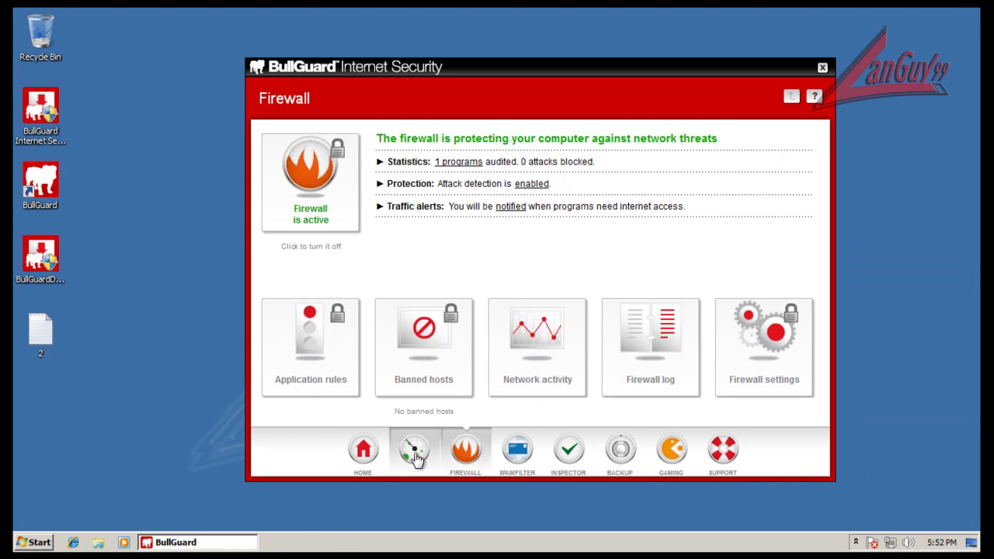
pyautogui.click(415, 459)
pyautogui.click(522, 453)
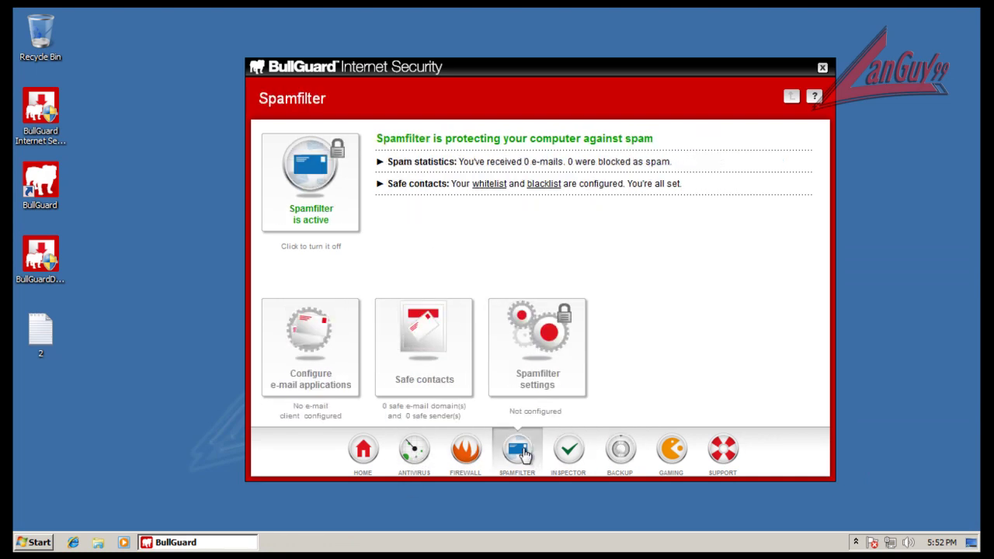
pyautogui.click(570, 458)
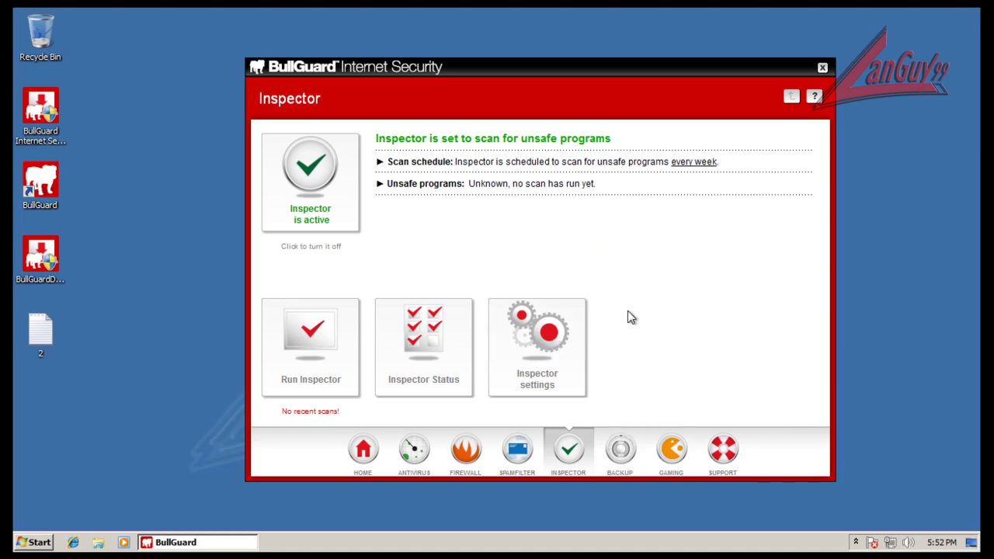
pyautogui.click(559, 354)
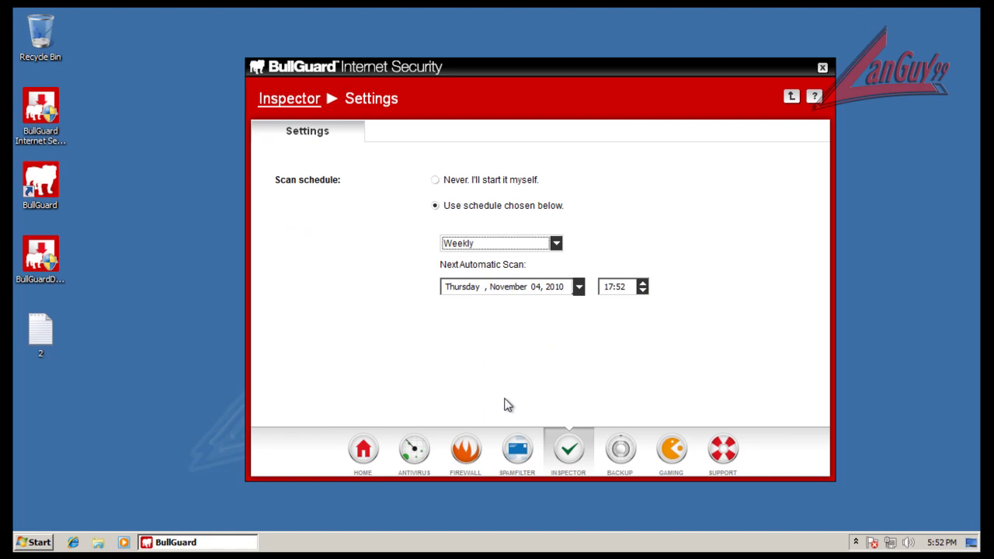
pyautogui.click(679, 456)
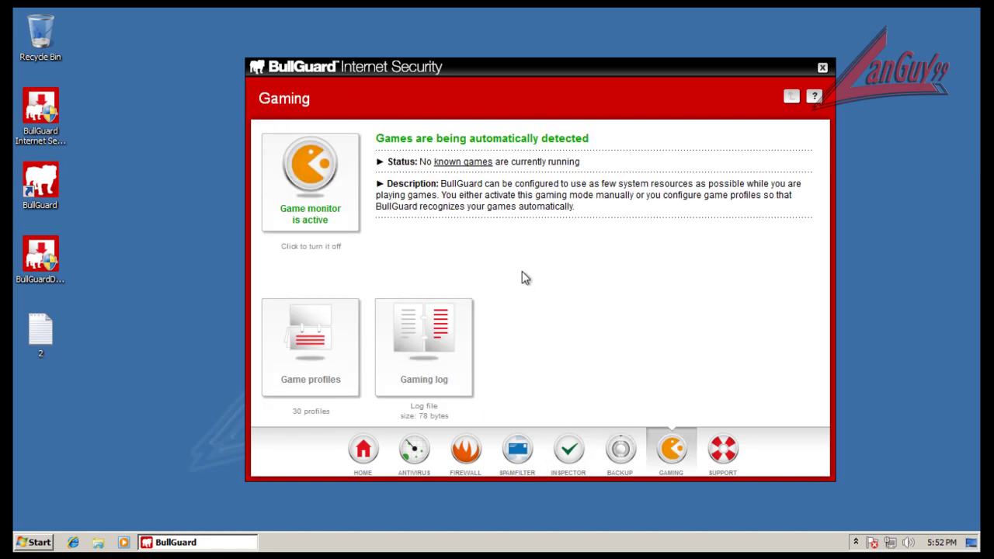
pyautogui.click(723, 452)
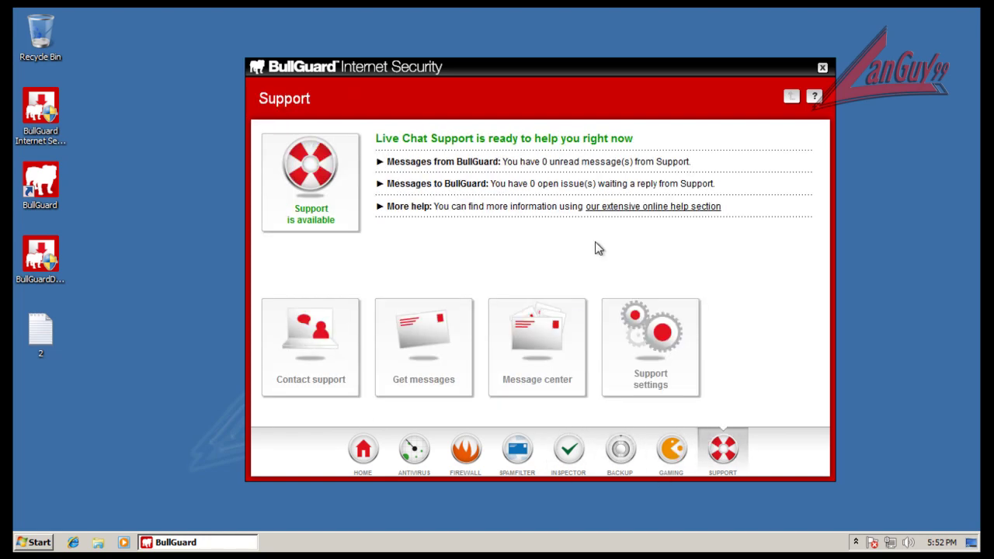
# - Close BullGuard, run Check for updates from its tray icon, and launch Task Manager
pyautogui.click(823, 67)
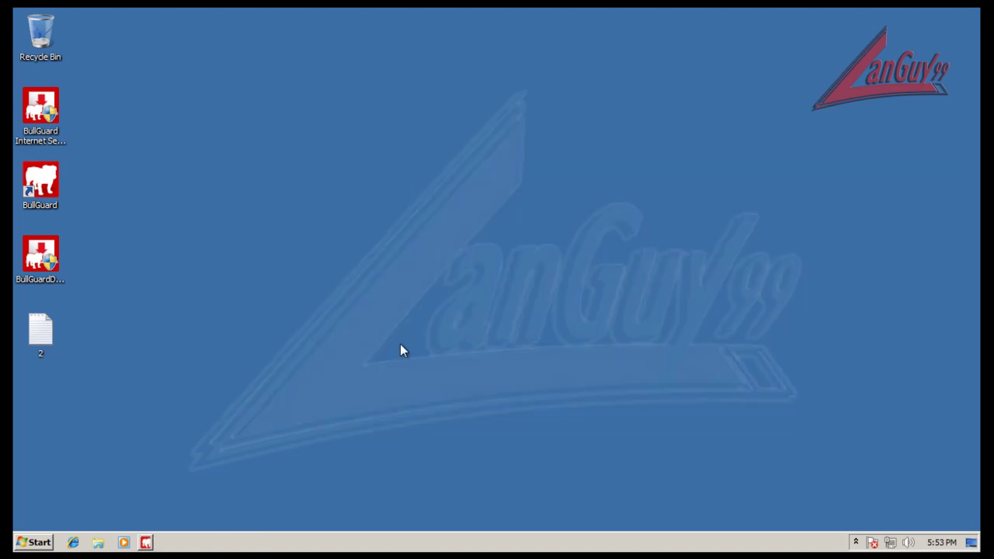
pyautogui.click(856, 542)
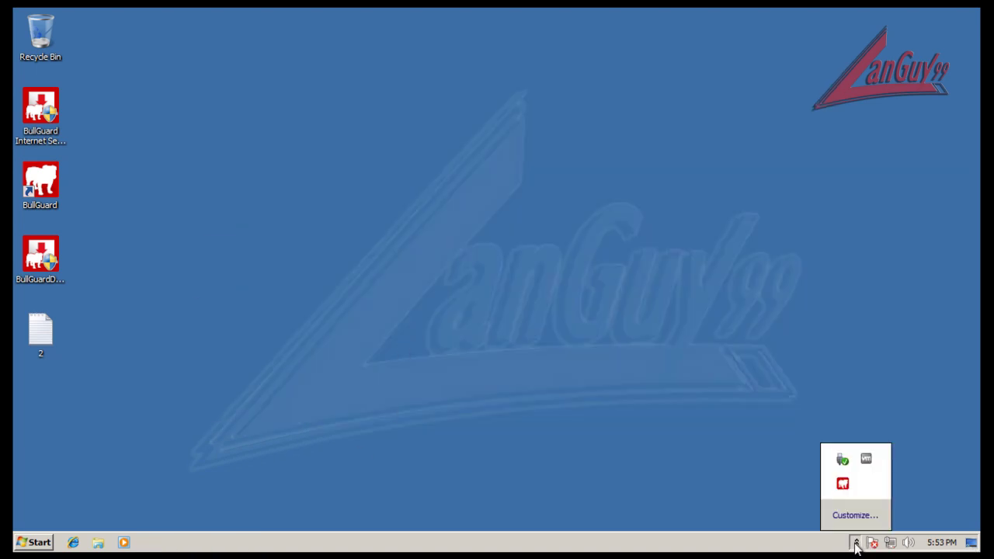
pyautogui.rightClick(843, 484)
pyautogui.click(882, 365)
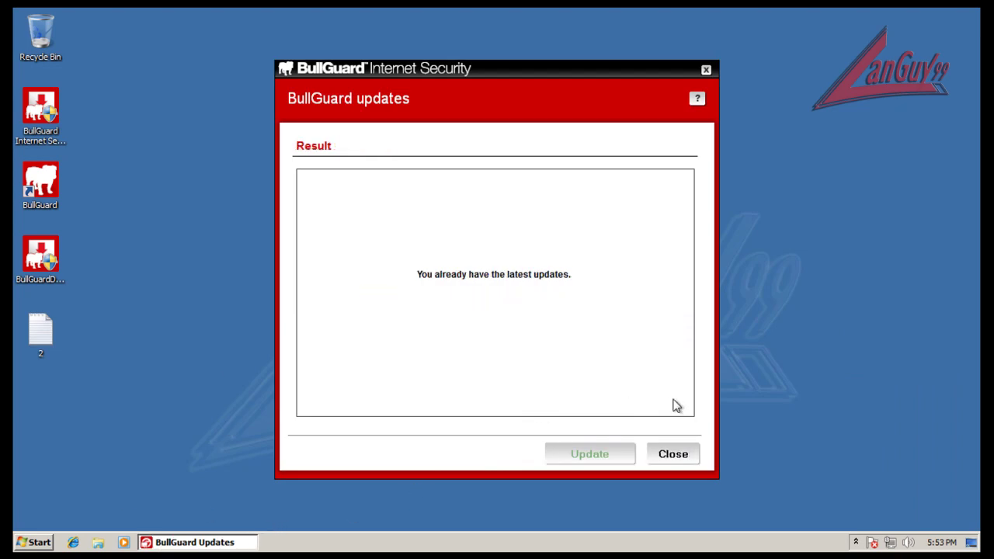
pyautogui.click(690, 452)
pyautogui.rightClick(347, 538)
pyautogui.click(414, 491)
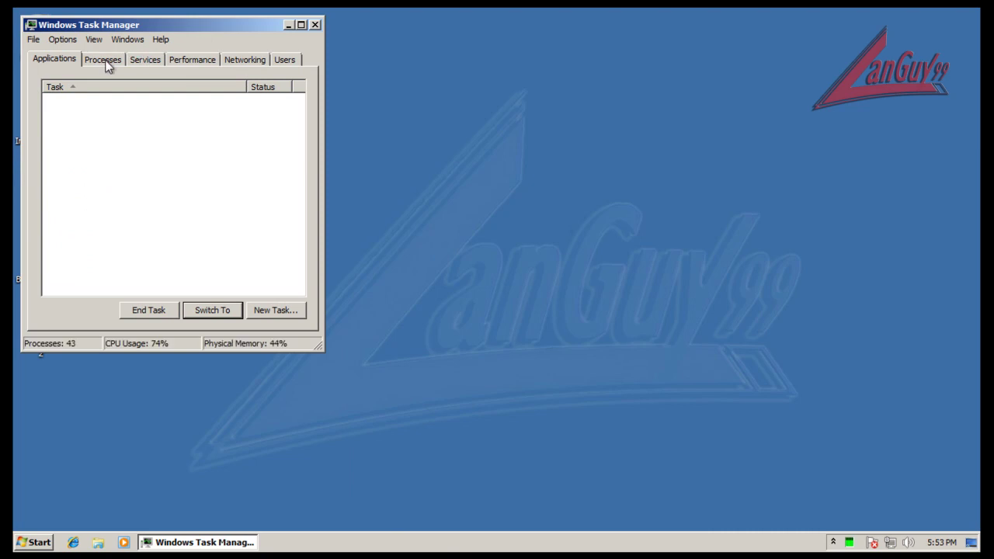
# - List all users' processes sorted by Description with widened columns, then close Task Manager
pyautogui.click(105, 62)
pyautogui.click(163, 311)
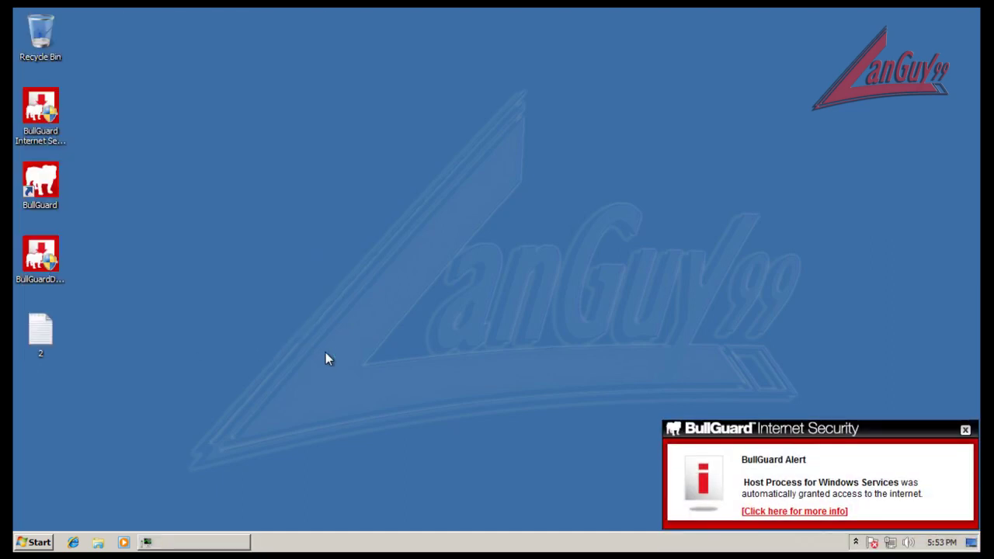
pyautogui.moveTo(322, 349); pyautogui.dragTo(391, 444)
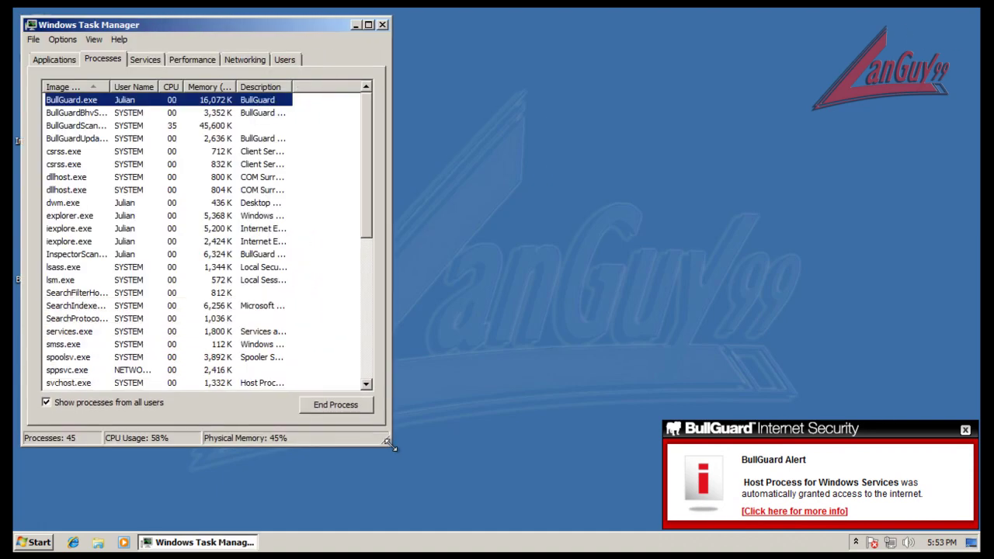
pyautogui.click(965, 432)
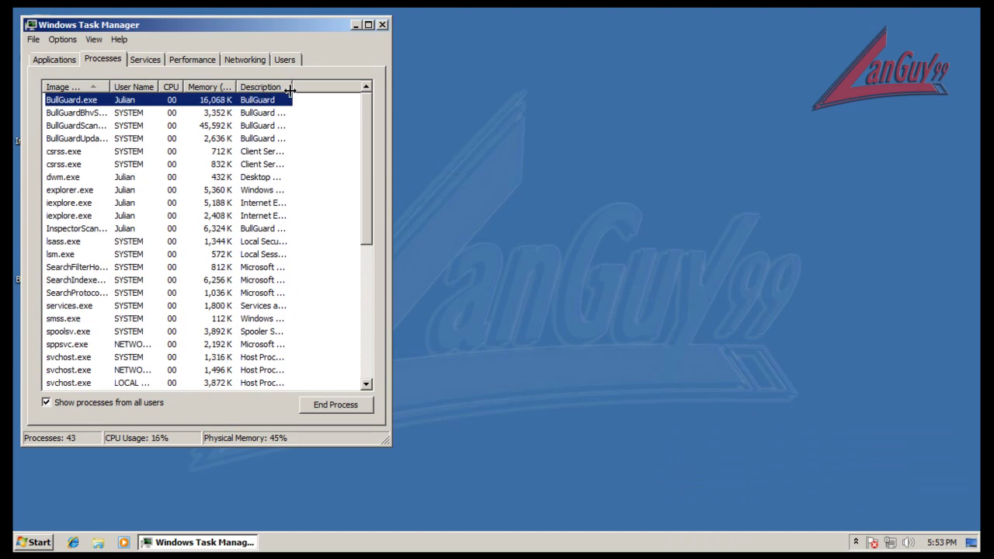
pyautogui.moveTo(292, 87); pyautogui.dragTo(317, 86)
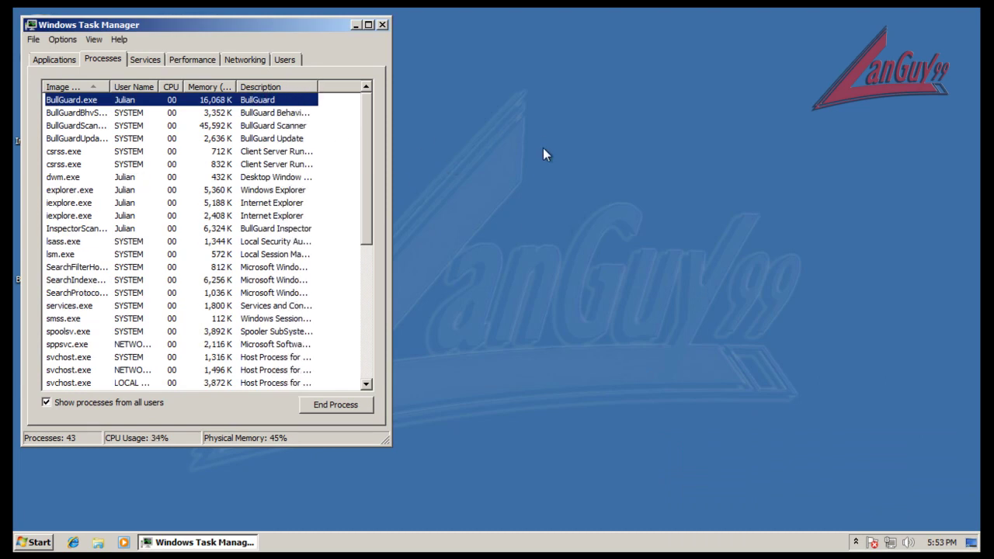
pyautogui.click(277, 89)
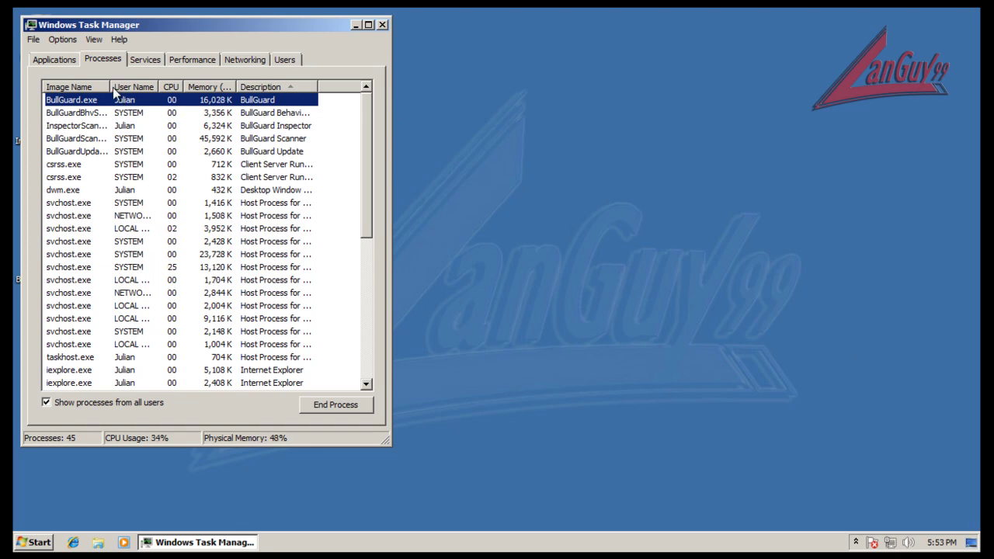
pyautogui.moveTo(113, 87); pyautogui.dragTo(127, 87)
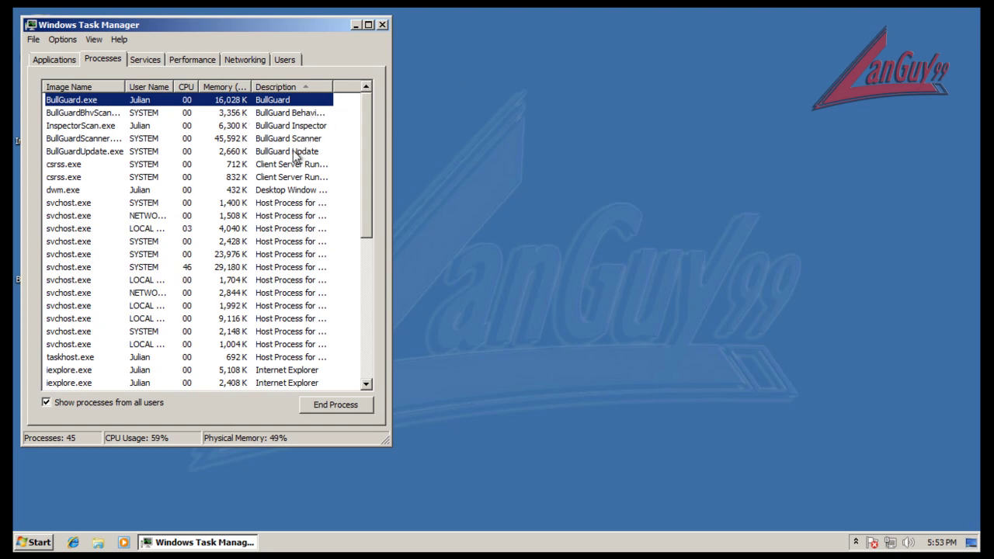
pyautogui.click(382, 25)
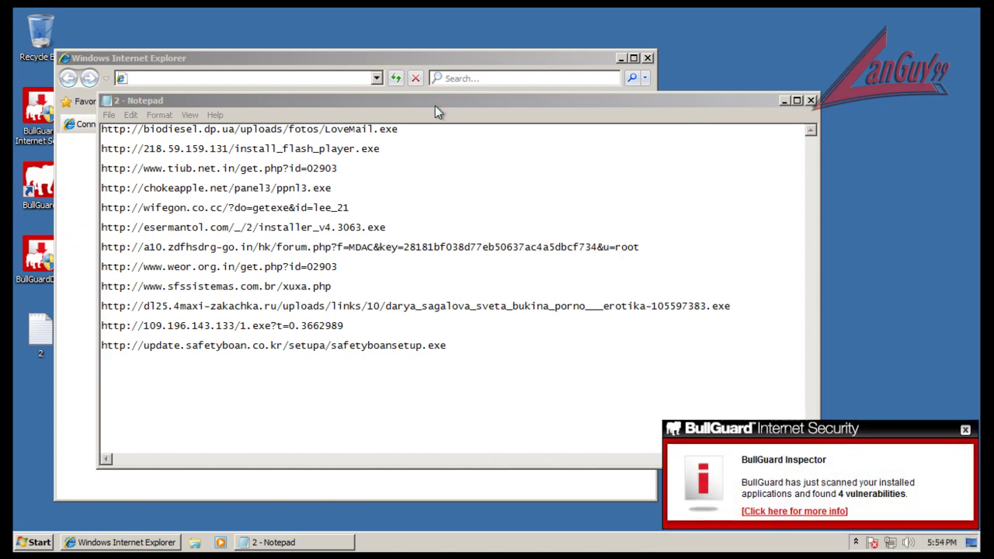
# - Download and run LoveMail.exe from the first listed URL, then select the install_flash_player.exe URL
pyautogui.click(392, 66)
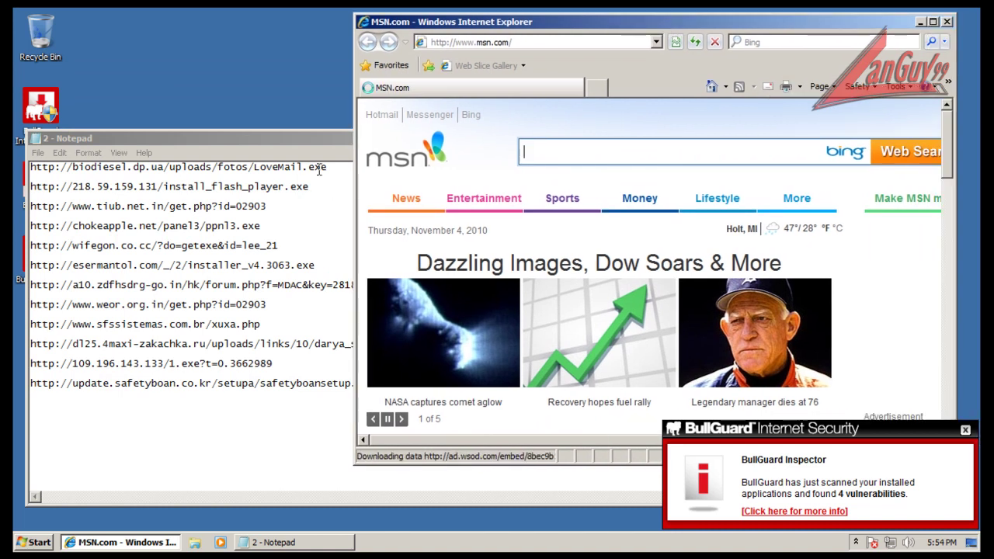
pyautogui.moveTo(327, 167); pyautogui.dragTo(31, 167)
pyautogui.hotkey('ctrl', 'c')
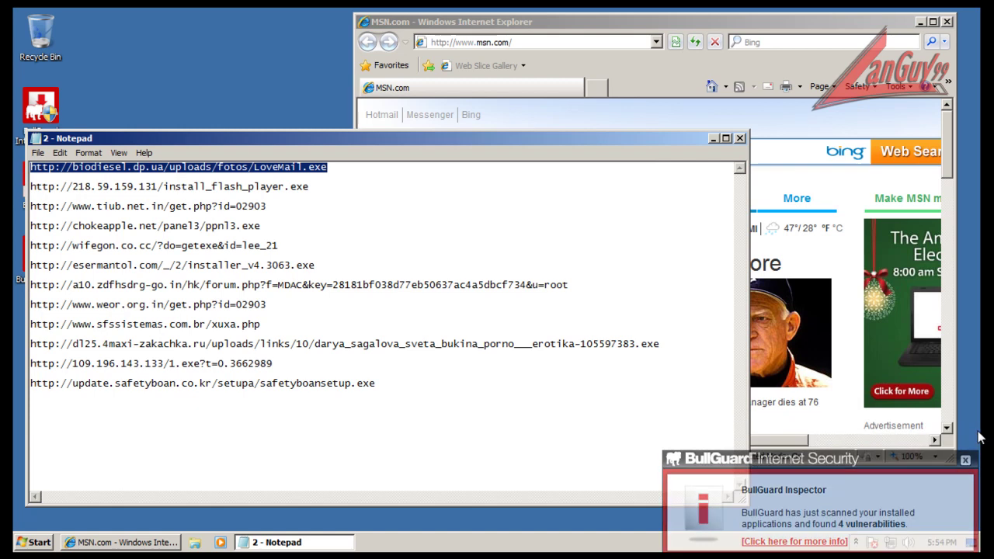
pyautogui.click(630, 42)
pyautogui.hotkey('ctrl', 'v')
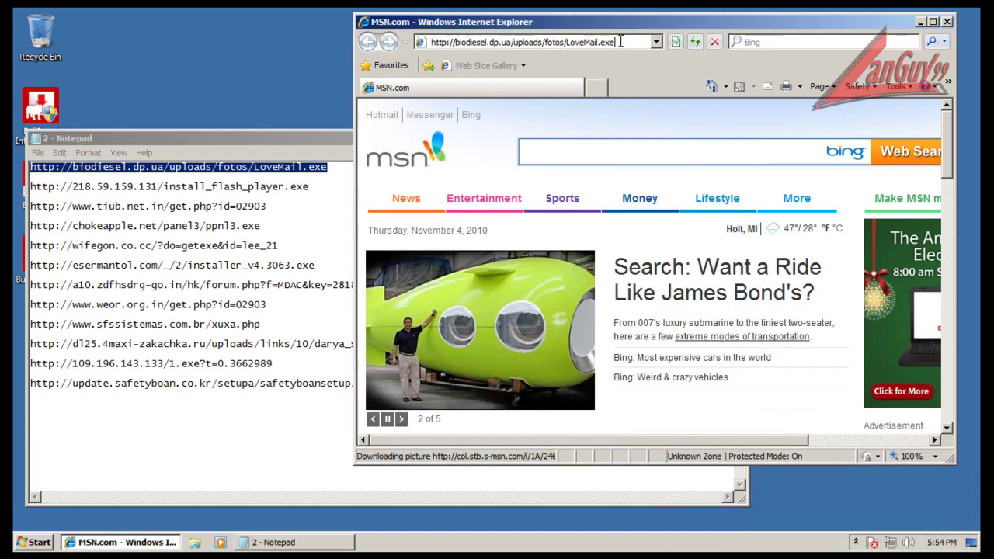
pyautogui.press('Return')
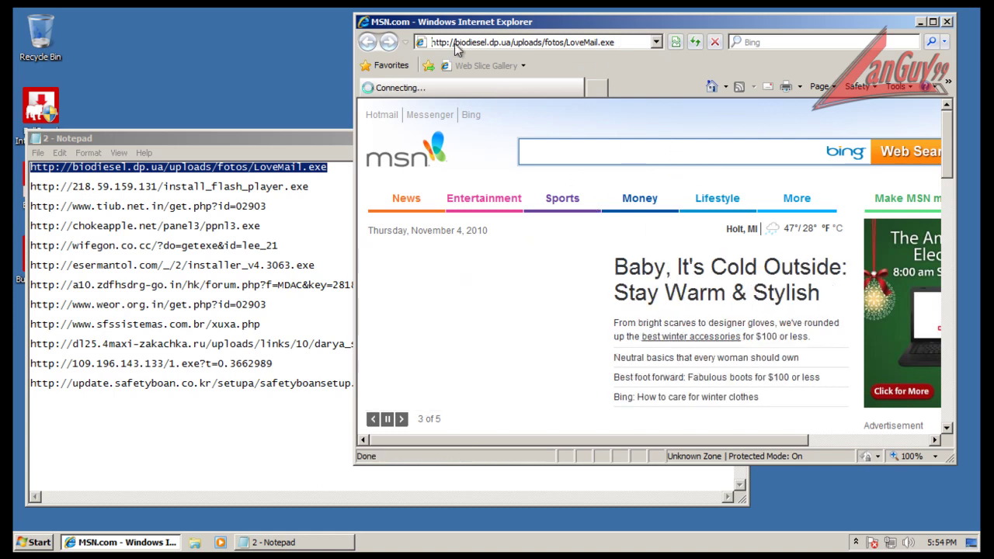
pyautogui.click(472, 285)
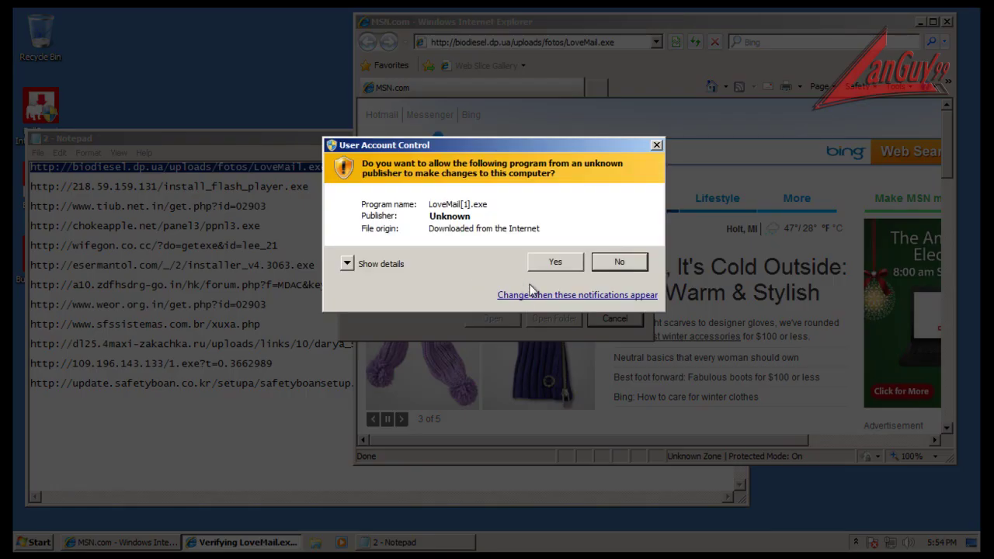
pyautogui.click(543, 268)
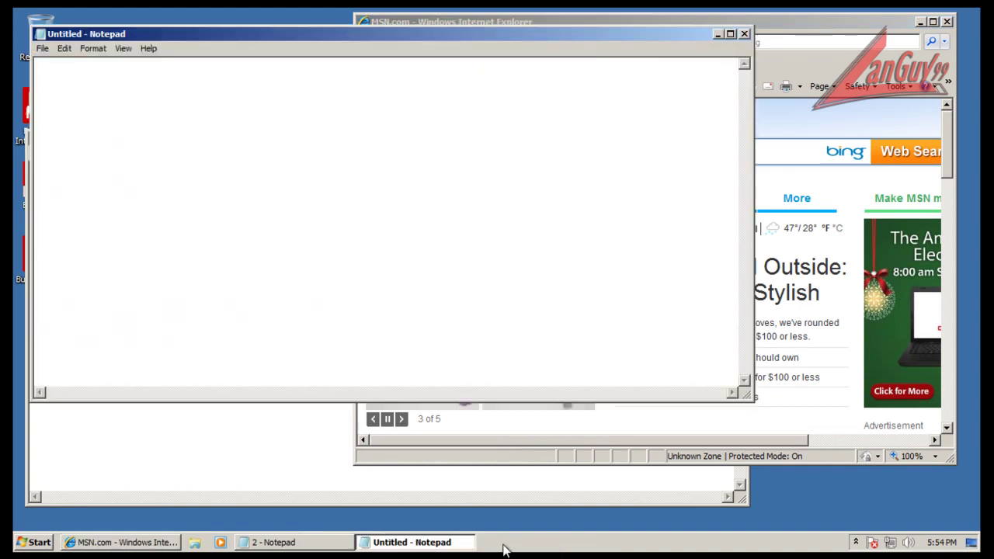
pyautogui.click(415, 542)
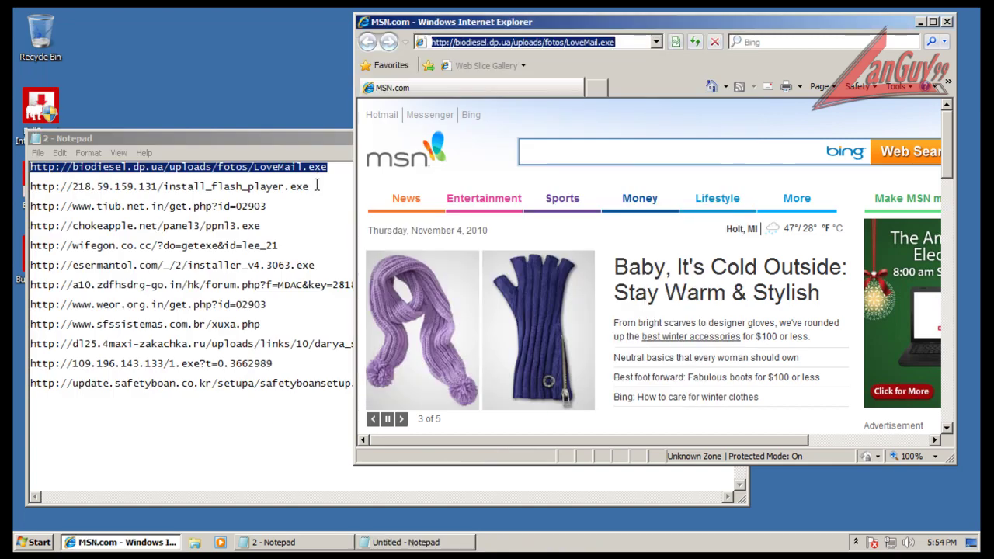
pyautogui.doubleClick(315, 187)
pyautogui.hotkey('ctrl', 'c')
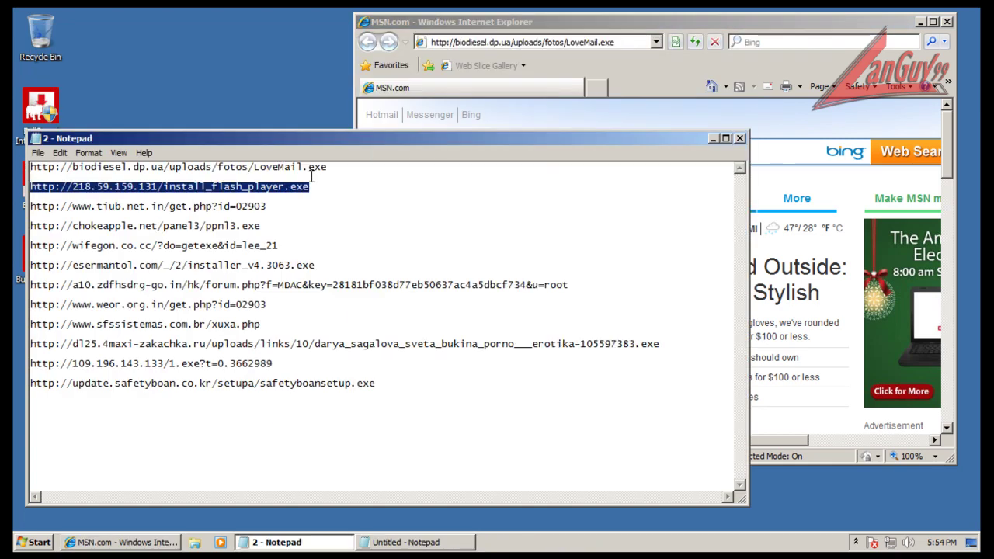
# - Close the blank Notepad, then load and run install_flash_player.exe in Internet Explorer
pyautogui.click(420, 542)
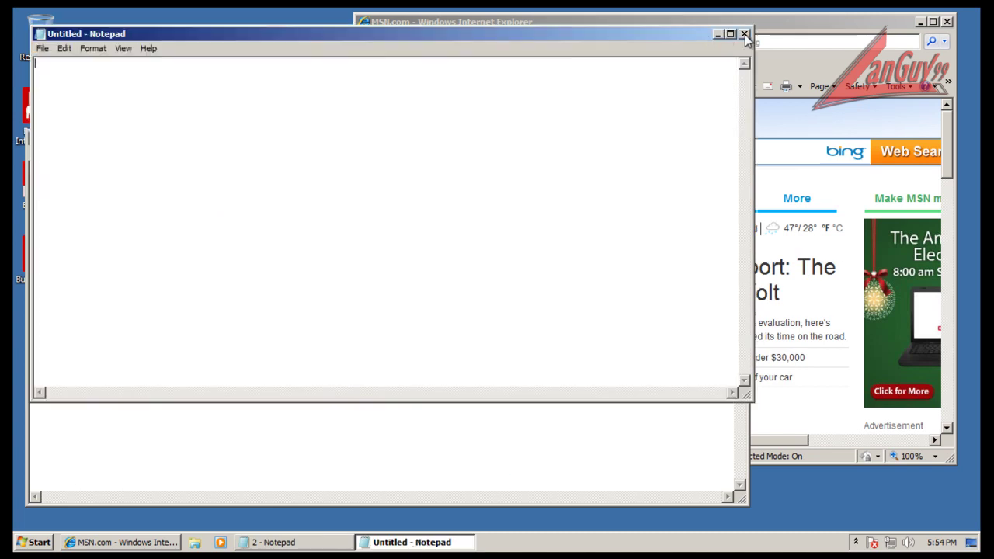
pyautogui.click(744, 34)
pyautogui.click(616, 42)
pyautogui.hotkey('ctrl', 'v')
pyautogui.press('Return')
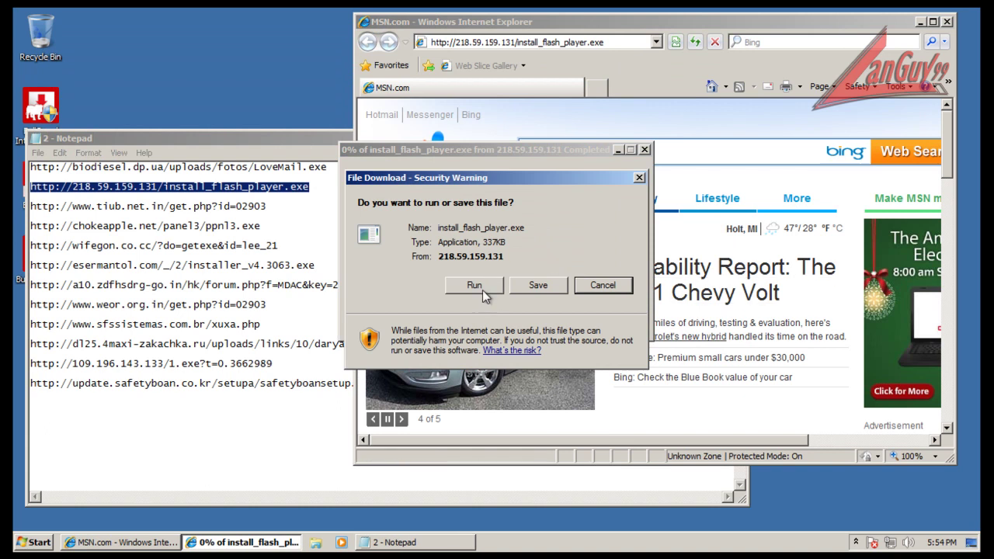
pyautogui.click(474, 286)
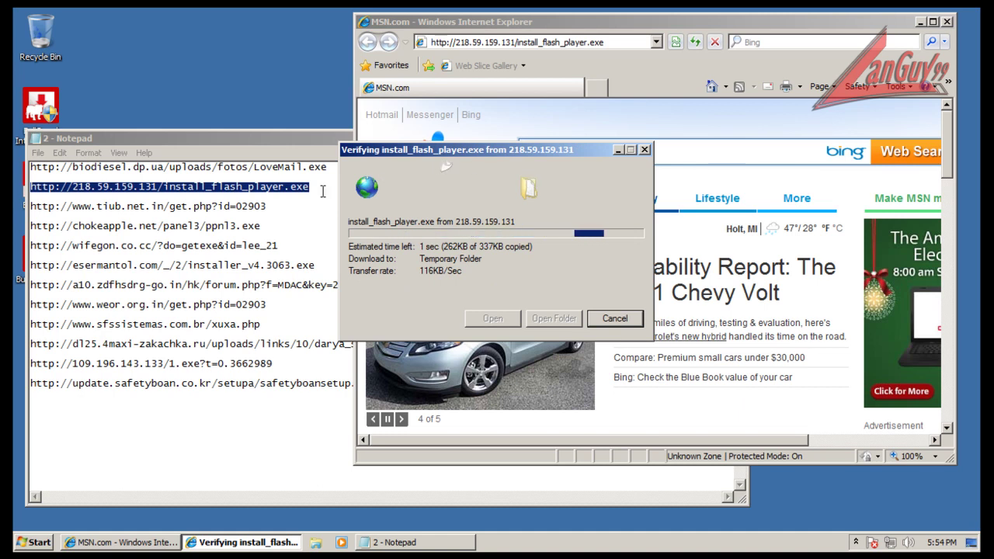
# - Open the tiub.net.in URL, postpone IE8 setup, and dismiss BullGuard's infected-file alert
pyautogui.moveTo(31, 206); pyautogui.dragTo(268, 204)
pyautogui.hotkey('ctrl', 'c')
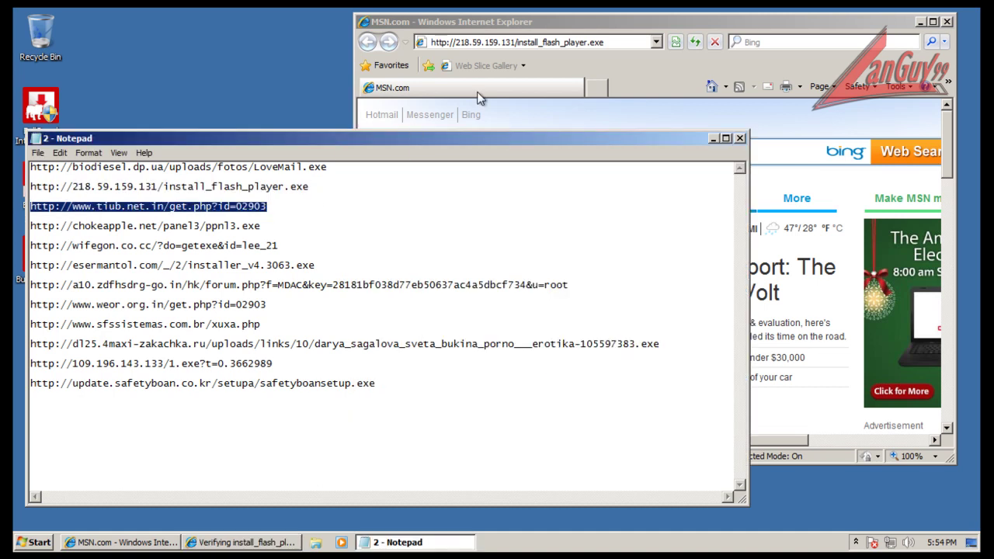
pyautogui.click(564, 43)
pyautogui.hotkey('ctrl', 'v')
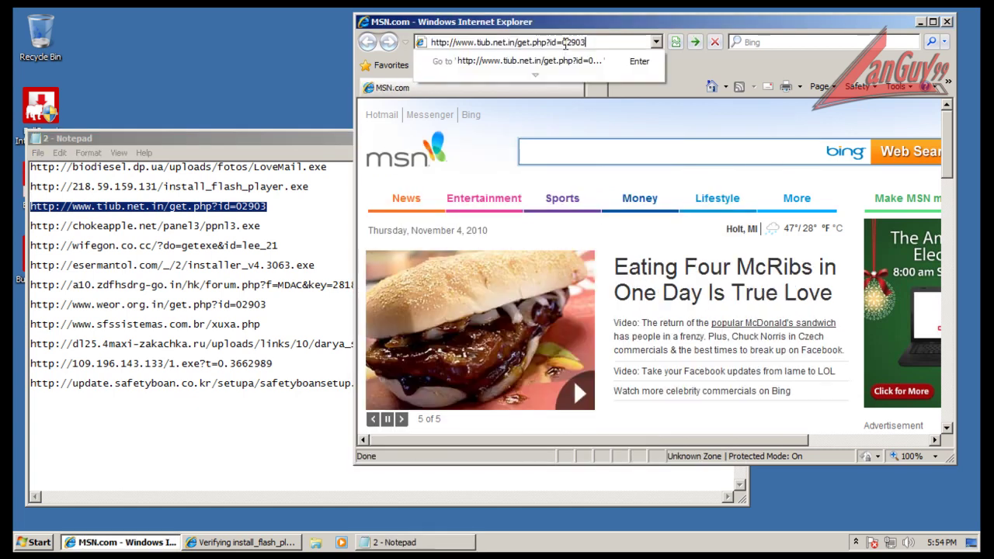
pyautogui.press('Return')
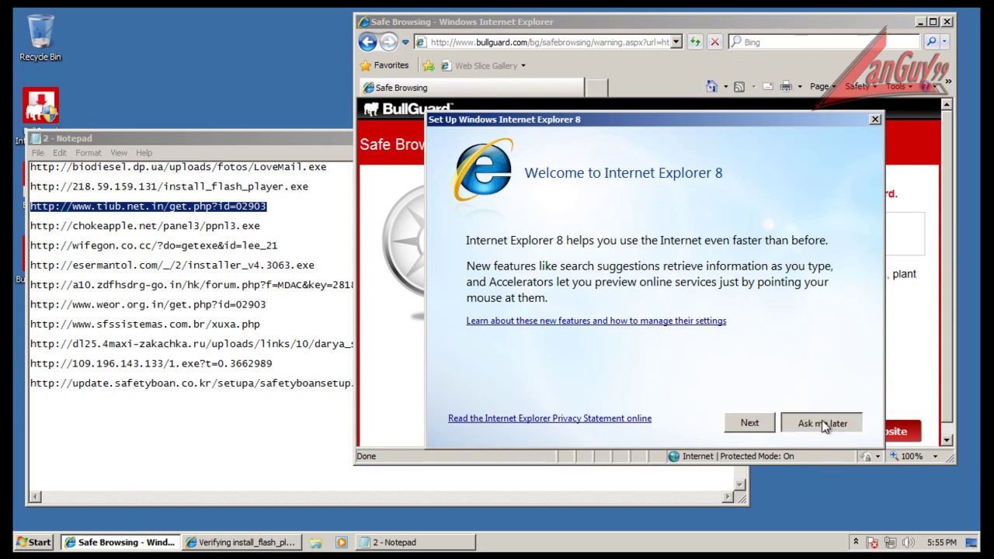
pyautogui.click(822, 421)
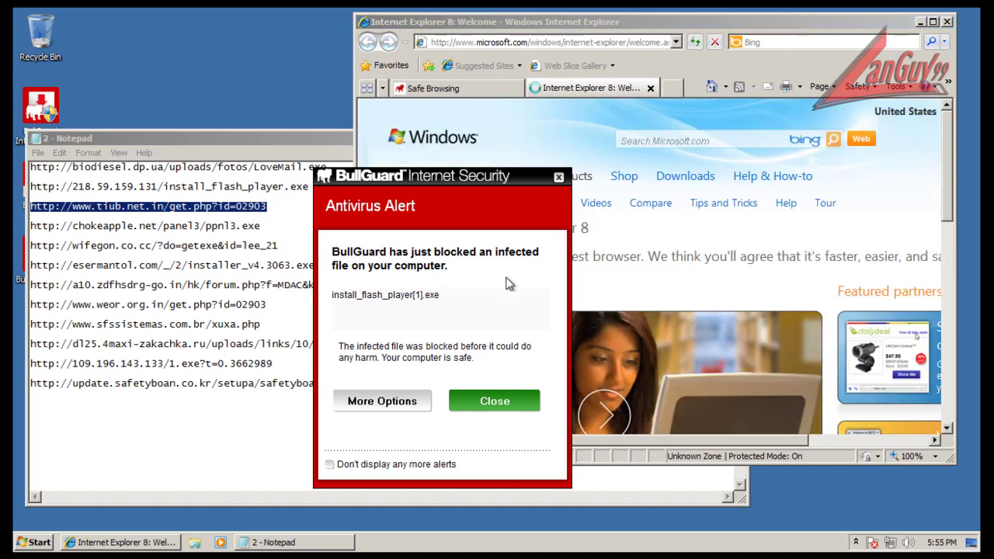
pyautogui.click(492, 402)
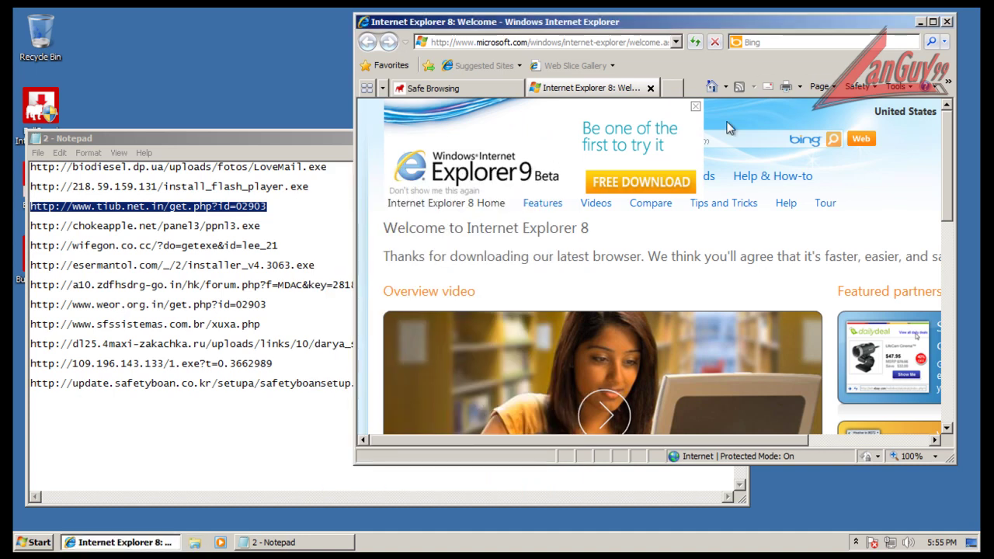
# - Continue past the tiub.net.in block, then run ppnl3.exe from chokeapple.net and close BullGuard's alert
pyautogui.click(651, 88)
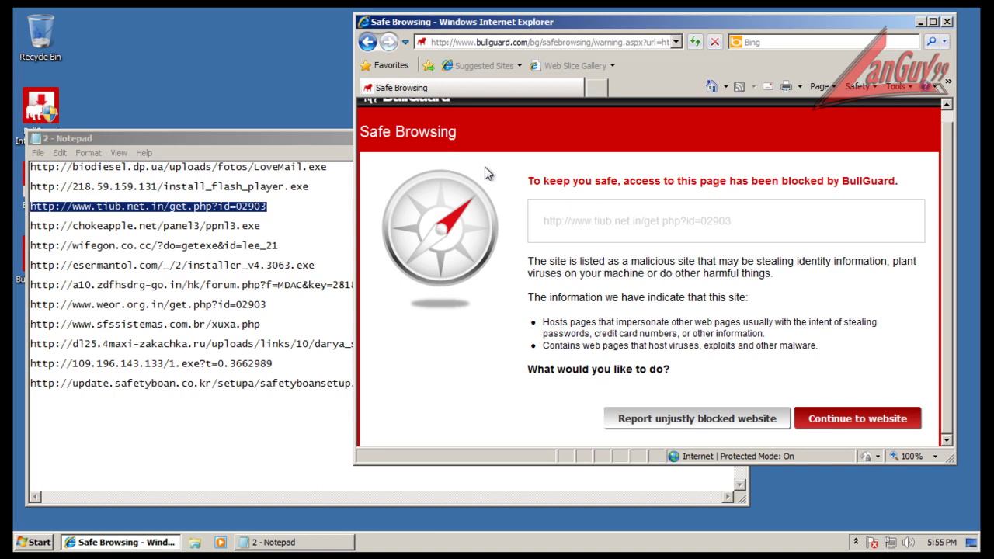
pyautogui.click(873, 427)
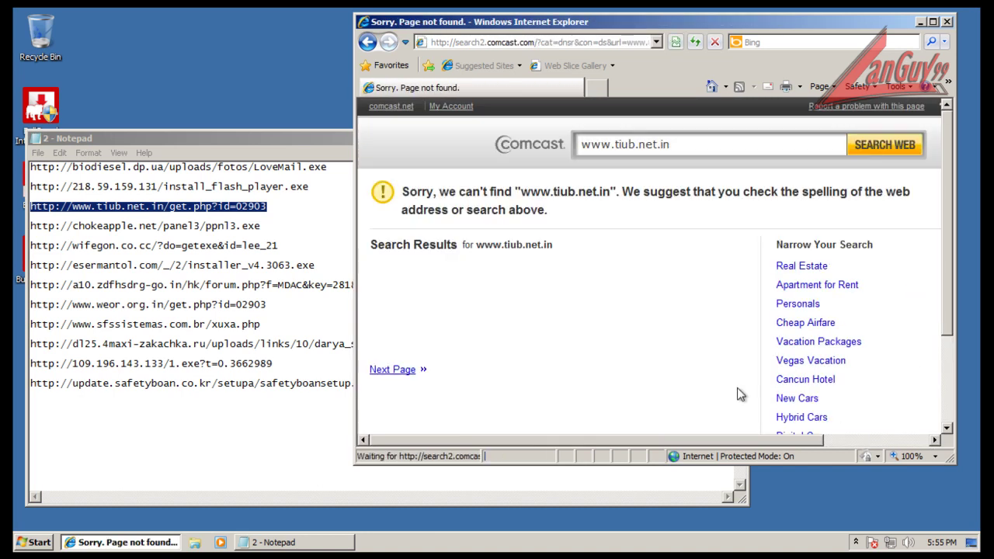
pyautogui.click(285, 229)
pyautogui.moveTo(285, 230); pyautogui.dragTo(31, 226)
pyautogui.hotkey('ctrl', 'c')
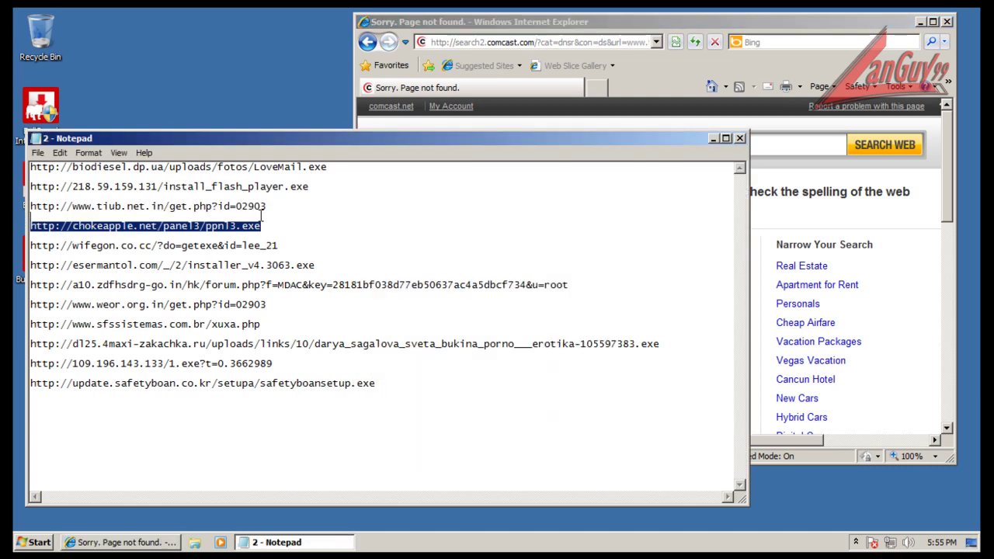
pyautogui.click(527, 43)
pyautogui.hotkey('ctrl', 'v')
pyautogui.press('Return')
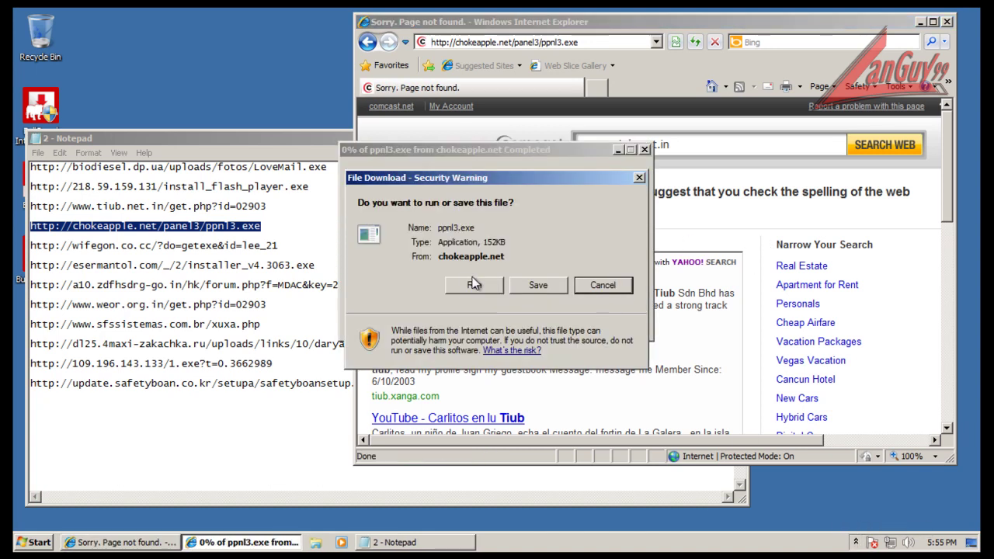
pyautogui.click(474, 285)
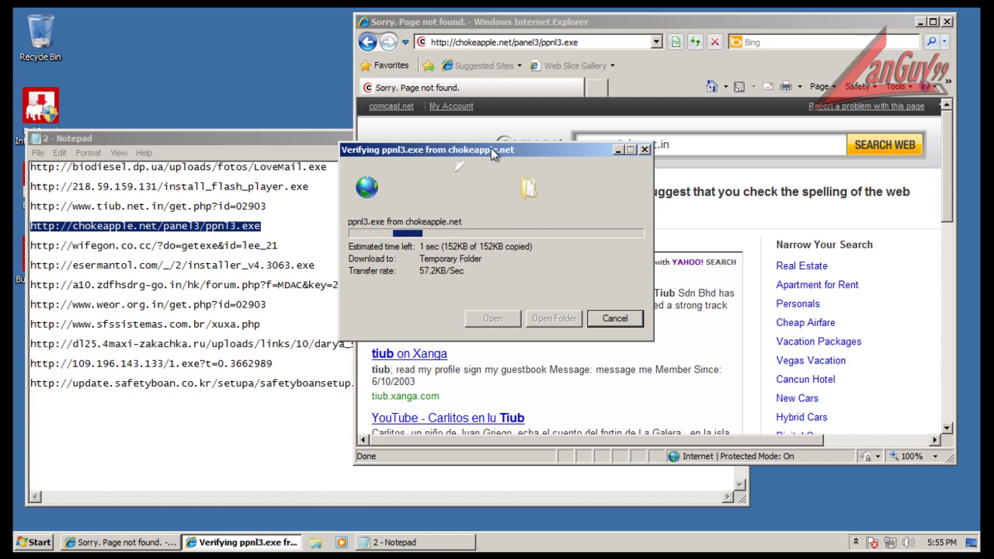
pyautogui.moveTo(491, 147); pyautogui.dragTo(498, 132)
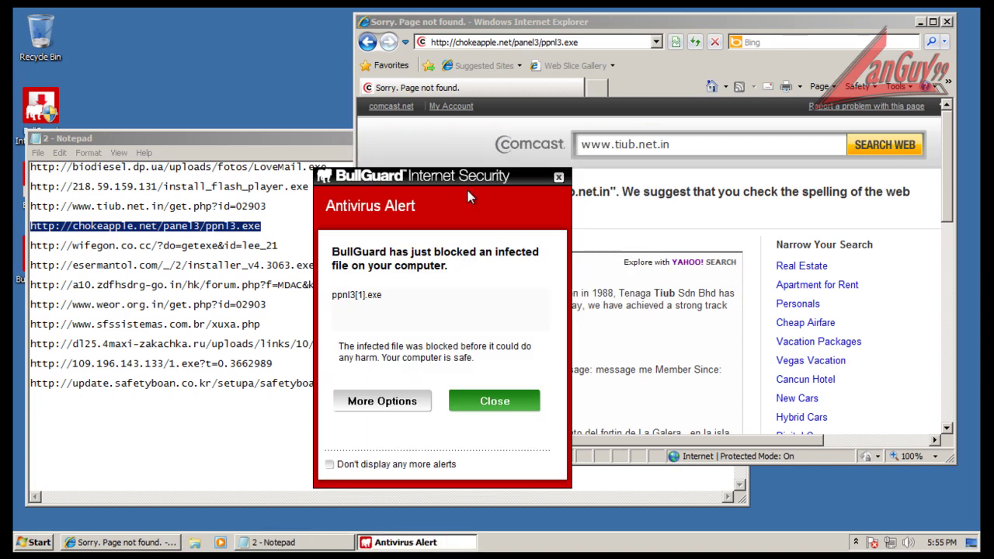
pyautogui.click(505, 404)
# - Load the wifegon.co.cc URL and run the AntiSpyWareSetup.exe download, confirming both prompts
pyautogui.click(287, 255)
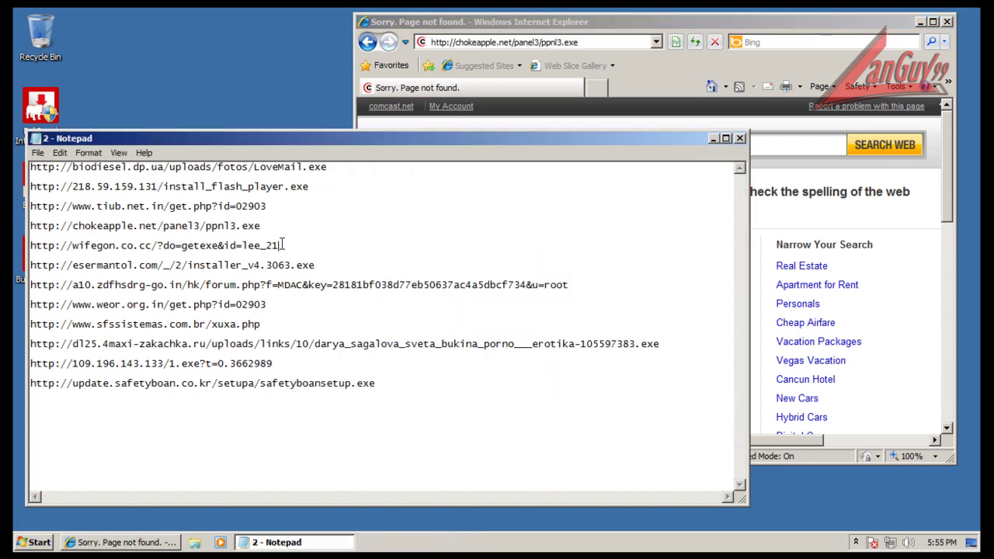
pyautogui.hotkey('shift', 'Home')
pyautogui.hotkey('ctrl', 'c')
pyautogui.click(630, 42)
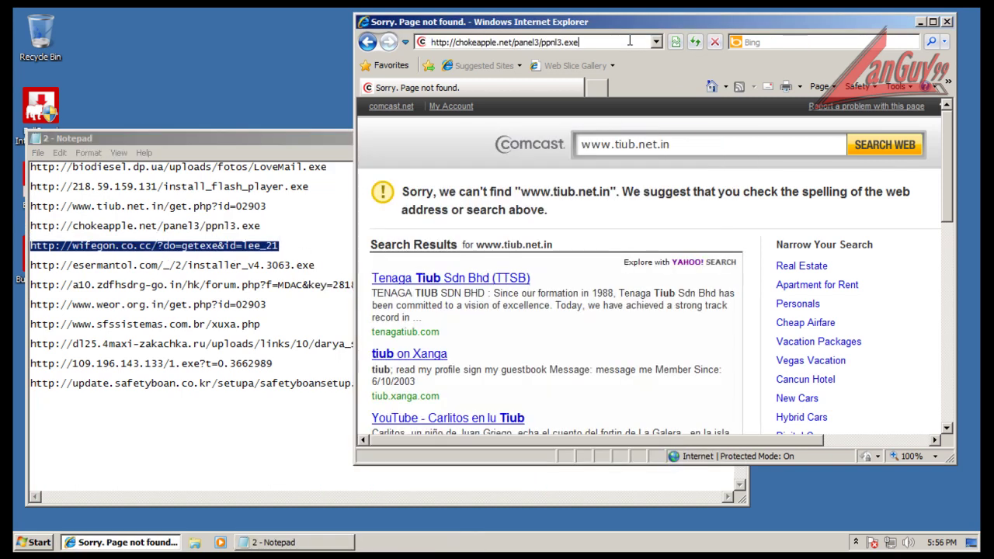
pyautogui.hotkey('ctrl', 'v')
pyautogui.press('Return')
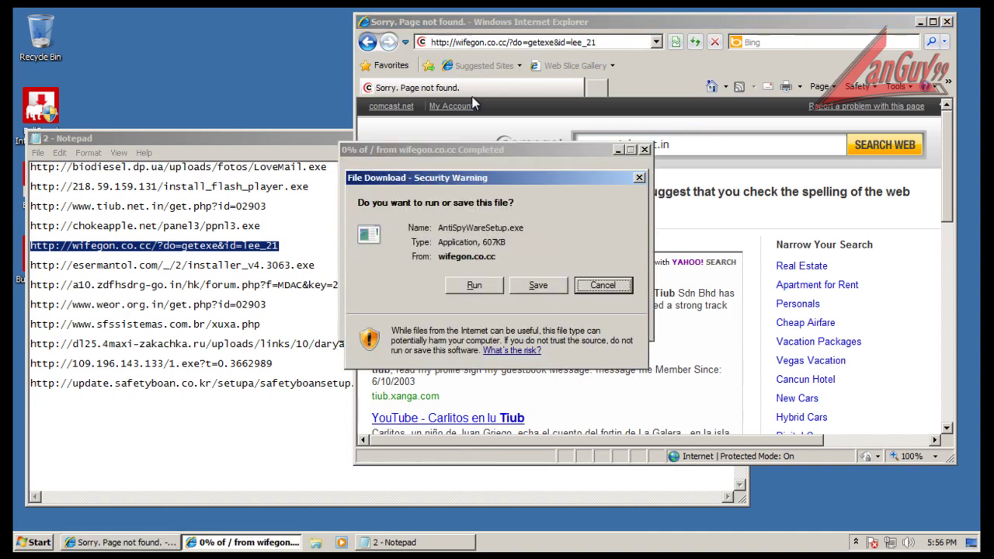
pyautogui.click(476, 285)
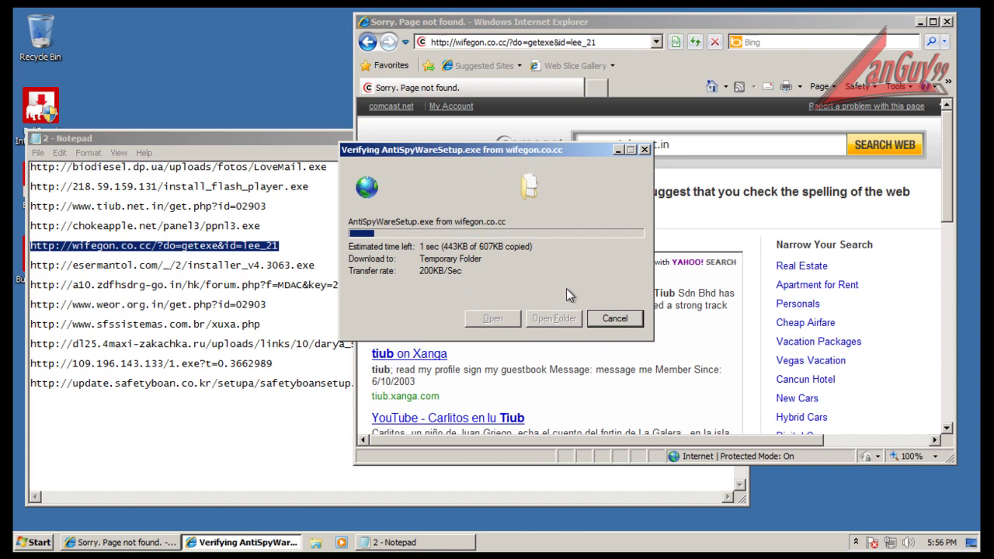
pyautogui.click(535, 237)
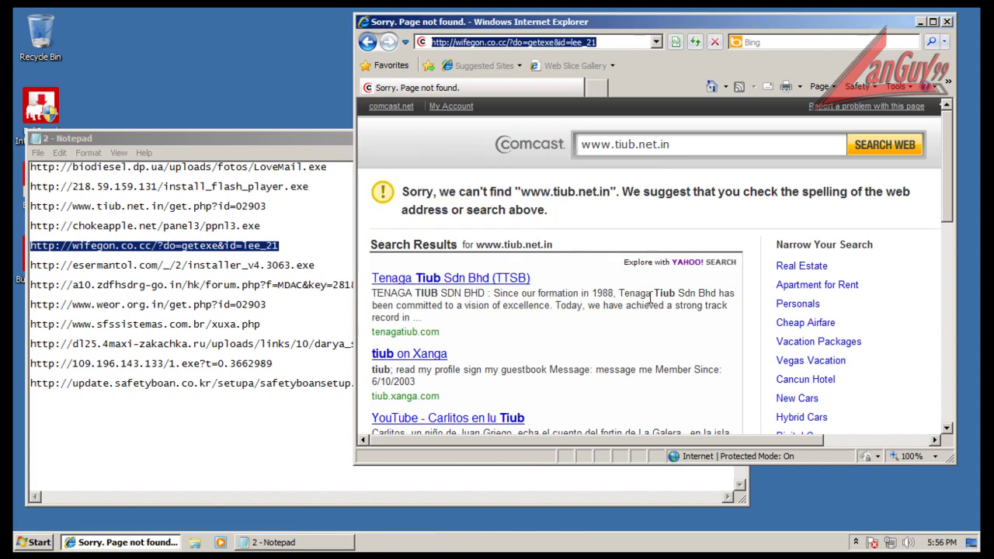
# - Copy the esermantol.com URL, review the blocked wifegon_co_cc[1].exe details, and quarantine it
pyautogui.click(319, 265)
pyautogui.hotkey('shift', 'Home')
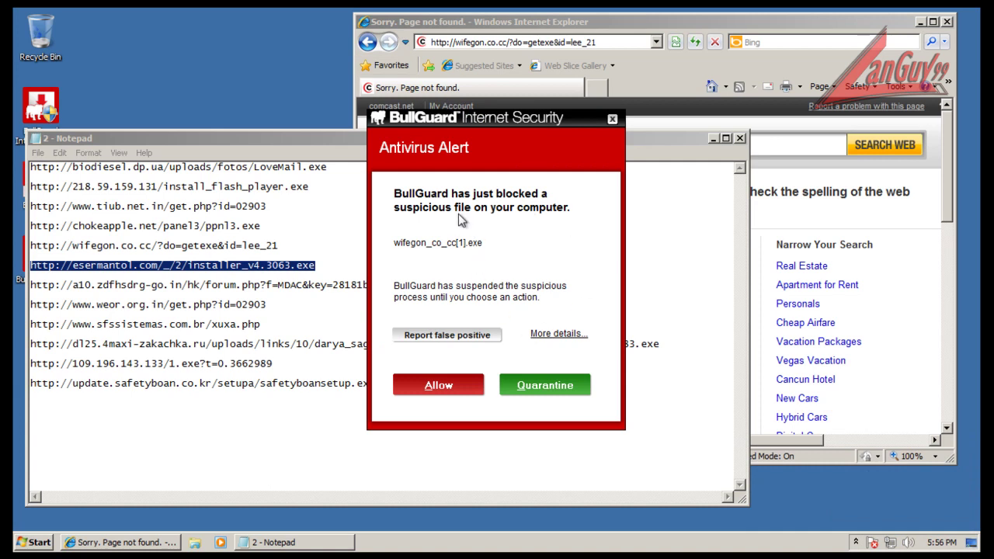
pyautogui.click(575, 336)
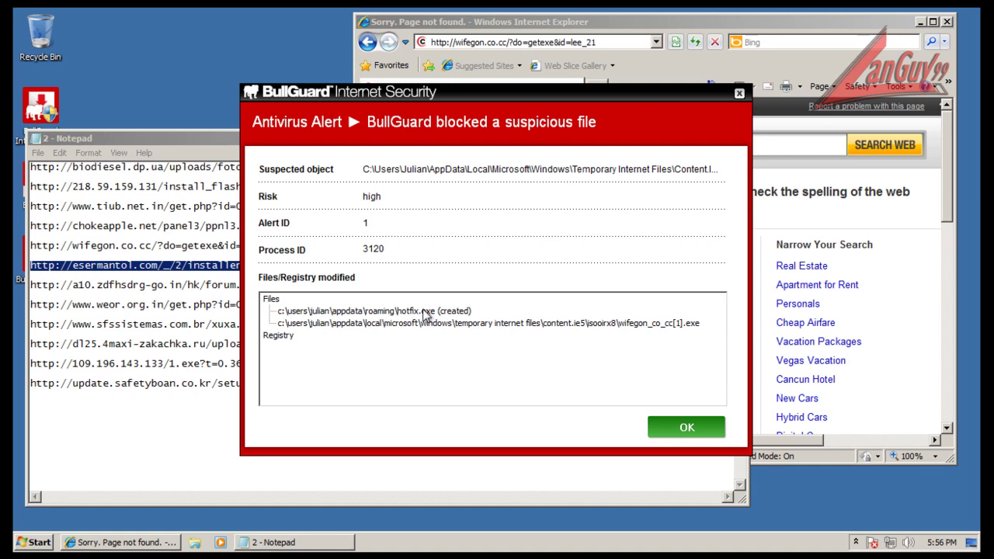
pyautogui.click(684, 428)
pyautogui.click(687, 432)
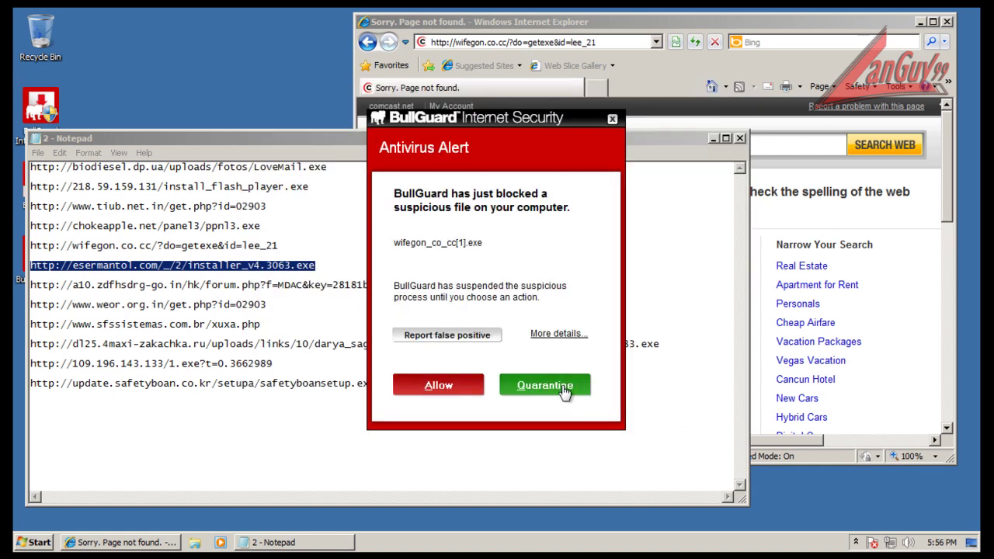
pyautogui.click(565, 388)
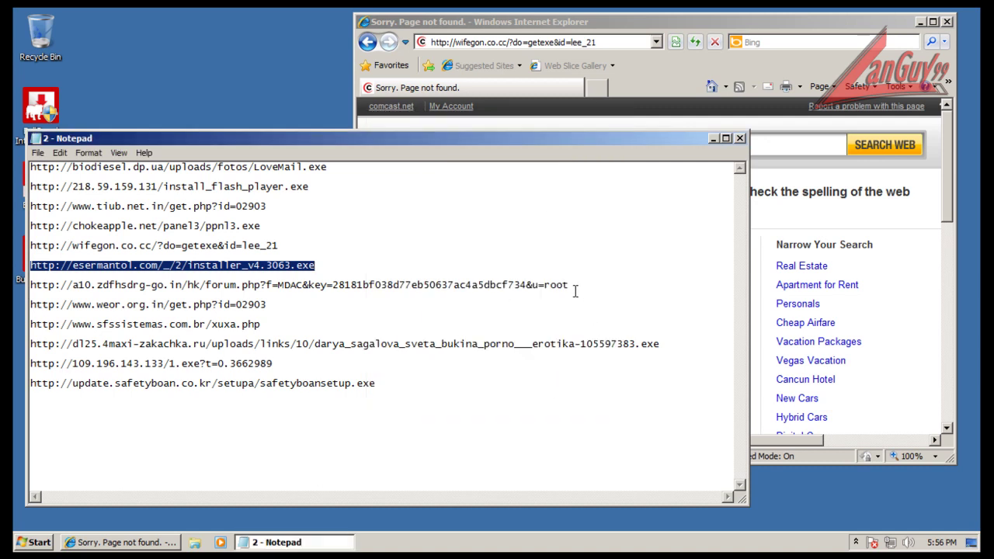
# - Load the a10.zdfhsdrg-go.in URL from the Notepad list in Internet Explorer
pyautogui.moveTo(570, 286); pyautogui.dragTo(569, 276)
pyautogui.hotkey('ctrl', 'c')
pyautogui.click(544, 42)
pyautogui.hotkey('ctrl', 'v')
pyautogui.press('Return')
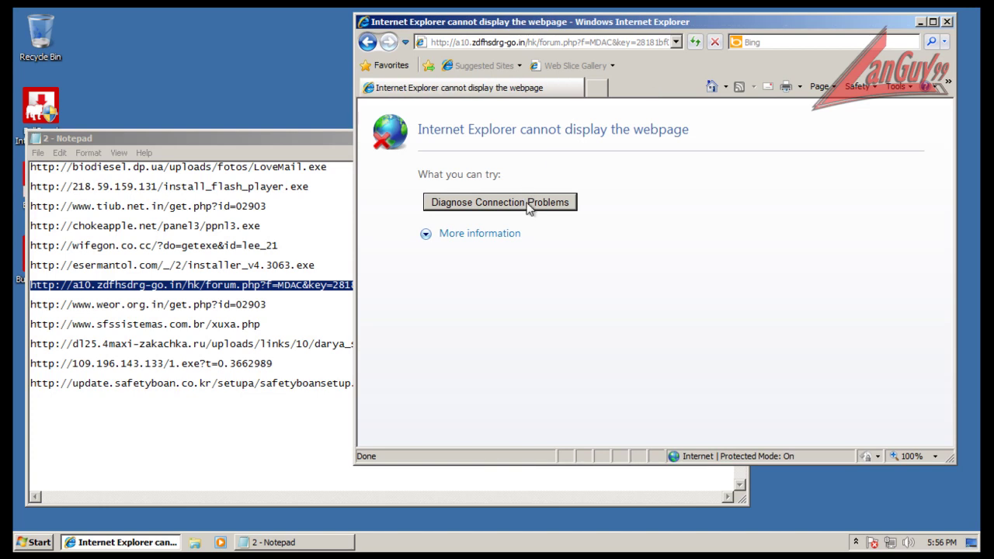
# - Load the weor.org.in URL and continue past the block to the flagged website
pyautogui.moveTo(276, 304); pyautogui.dragTo(270, 299)
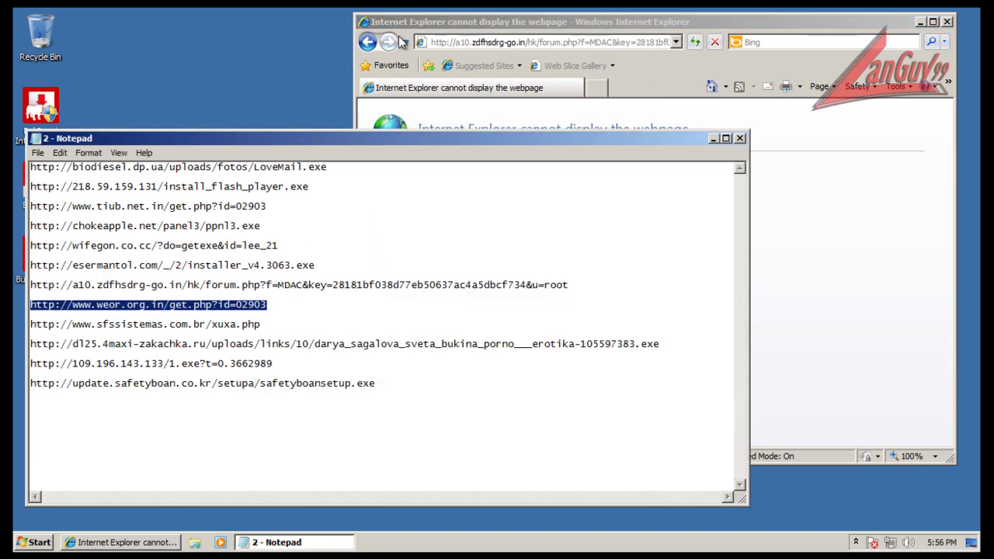
pyautogui.hotkey('ctrl', 'c')
pyautogui.click(543, 42)
pyautogui.hotkey('ctrl', 'v')
pyautogui.press('Return')
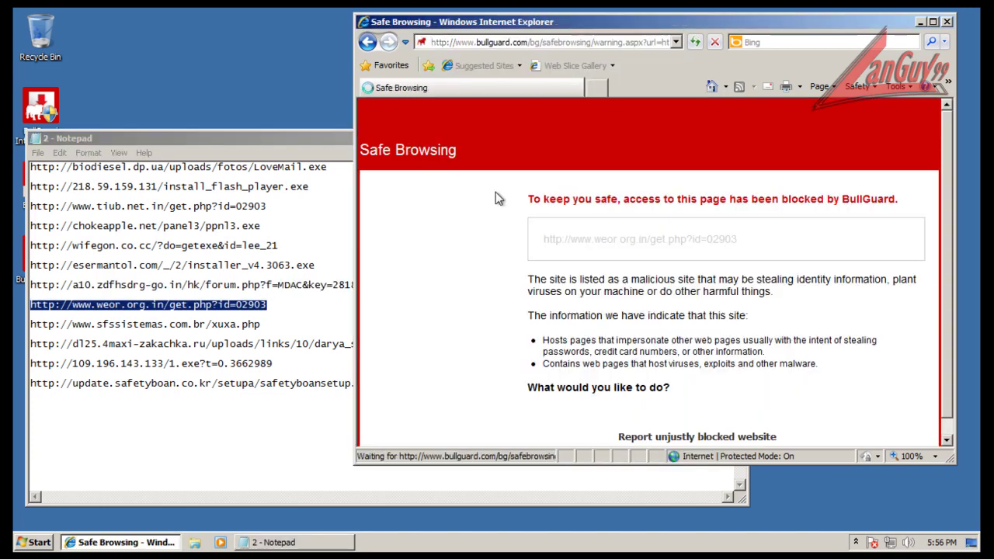
pyautogui.scroll(-1, 850, 418)
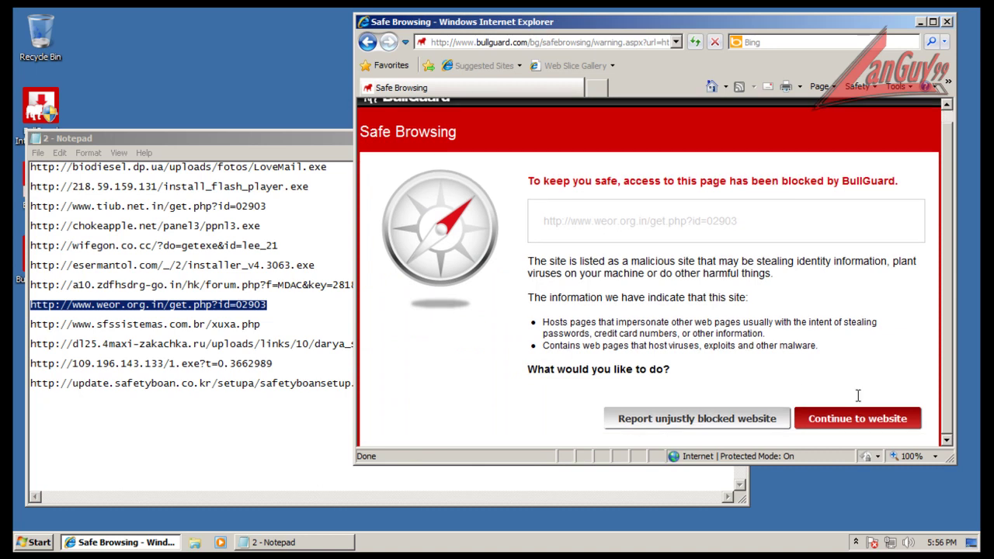
pyautogui.click(859, 419)
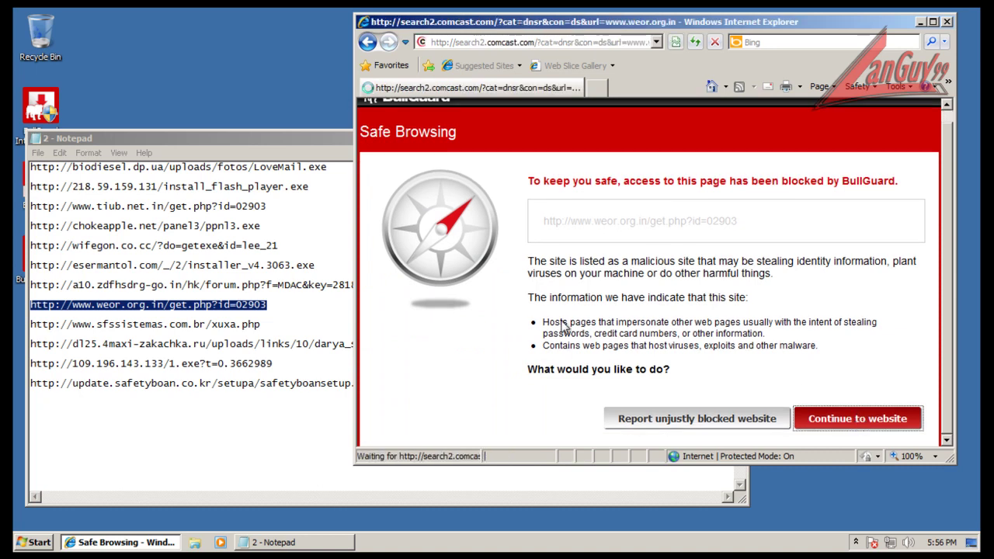
# - Run the xuxa screen-saver from sfssistemas.com.br and close BullGuard's infected-file alert
pyautogui.click(262, 325)
pyautogui.hotkey('shift', 'Home')
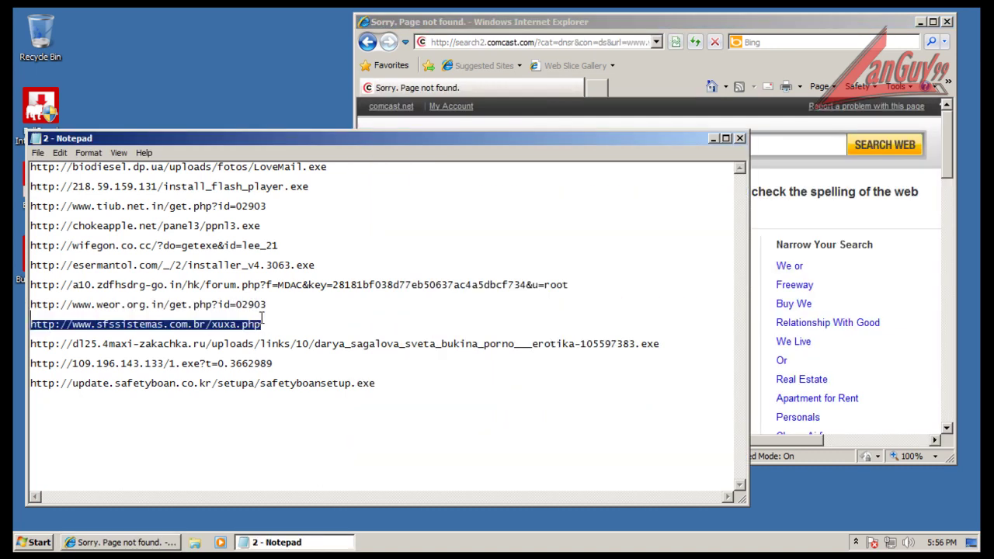
pyautogui.click(599, 42)
pyautogui.hotkey('ctrl', 'v')
pyautogui.press('Return')
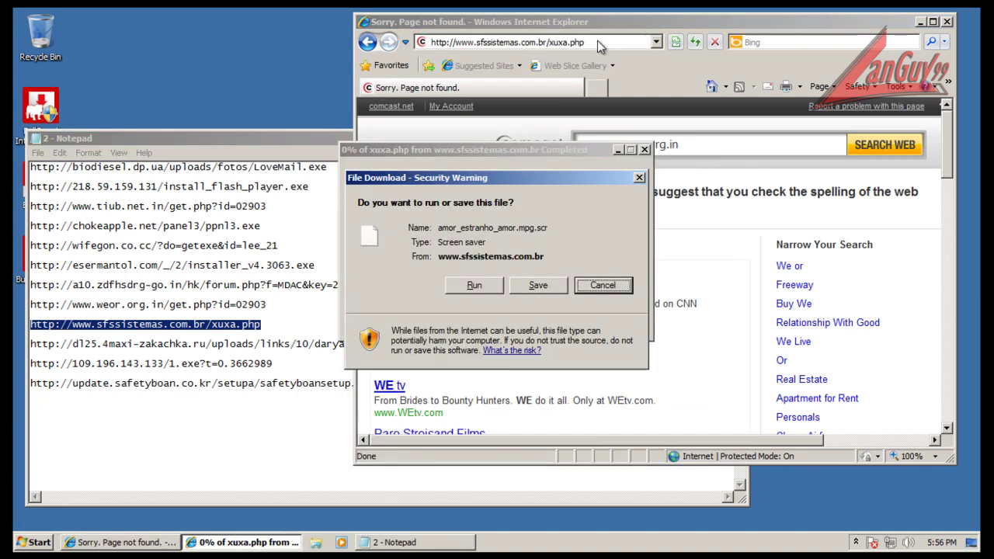
pyautogui.click(481, 289)
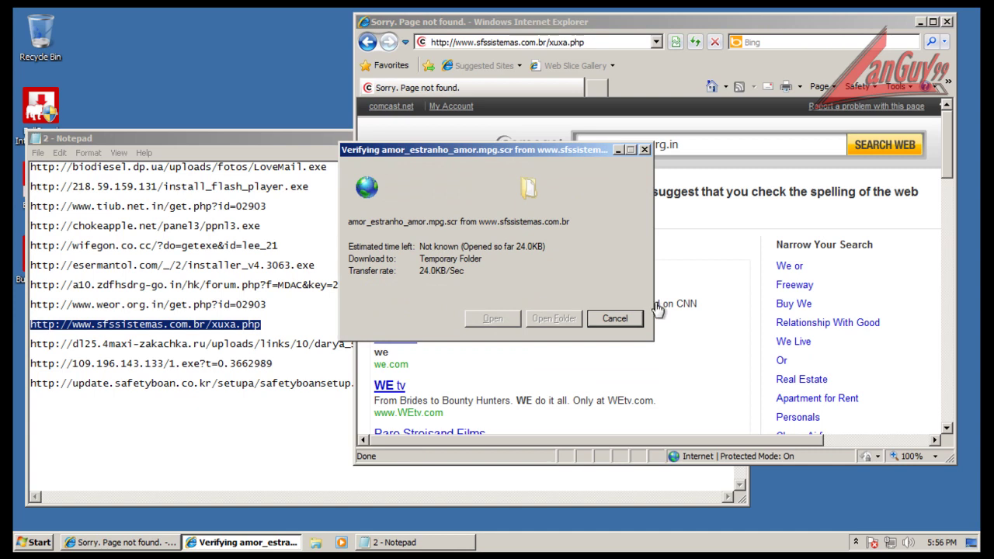
pyautogui.click(821, 494)
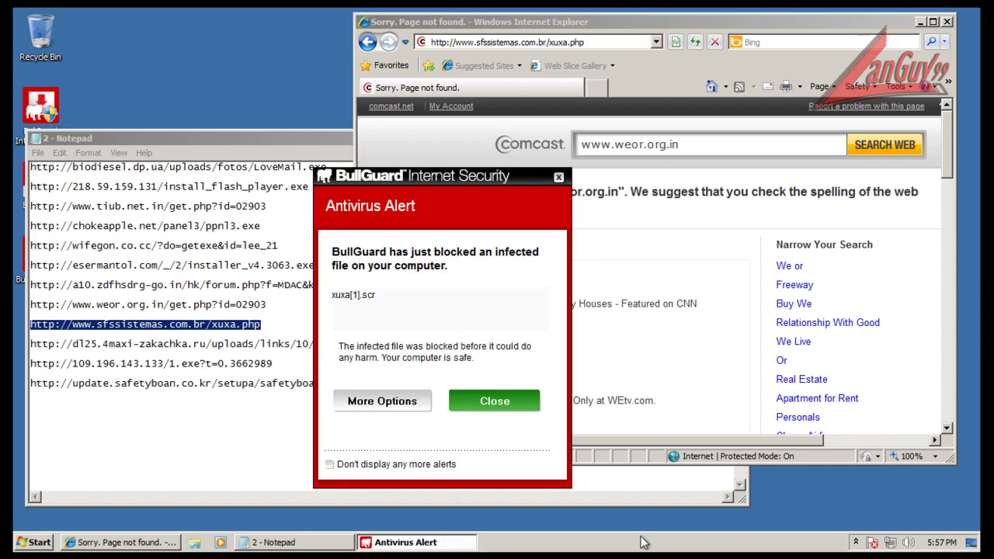
pyautogui.click(495, 401)
# - Load the dl25 URL in Internet Explorer and run the downloaded executable
pyautogui.click(334, 344)
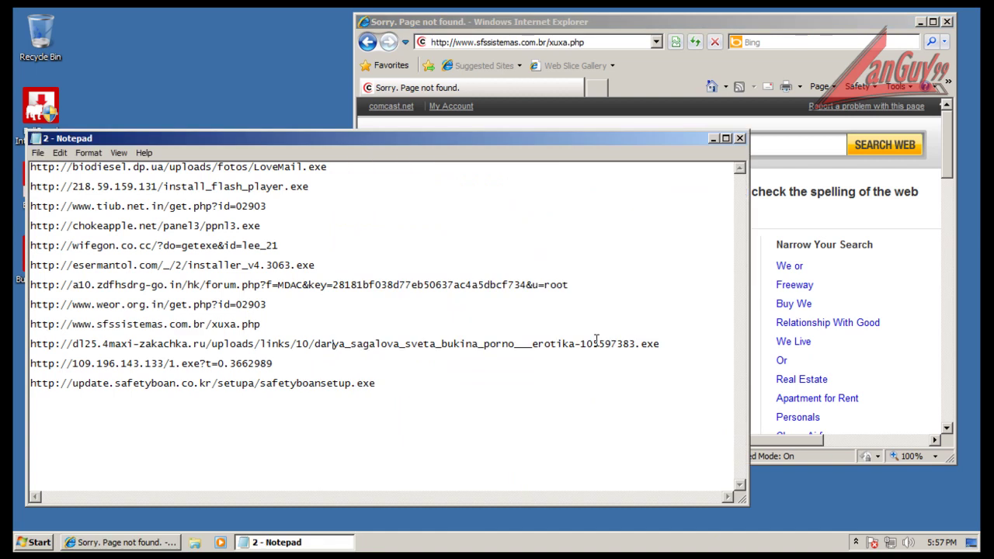
pyautogui.click(684, 344)
pyautogui.hotkey('shift', 'Home')
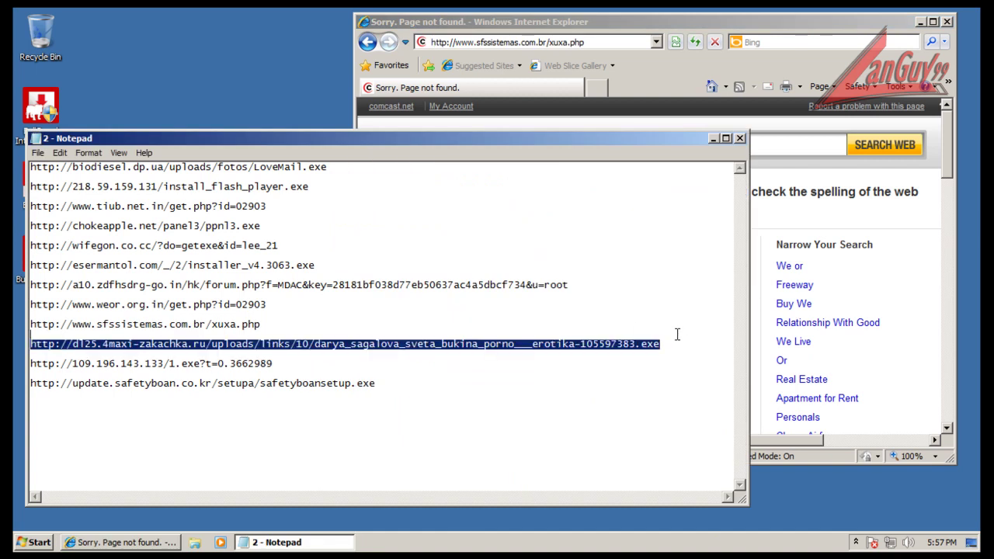
pyautogui.click(618, 18)
pyautogui.click(617, 42)
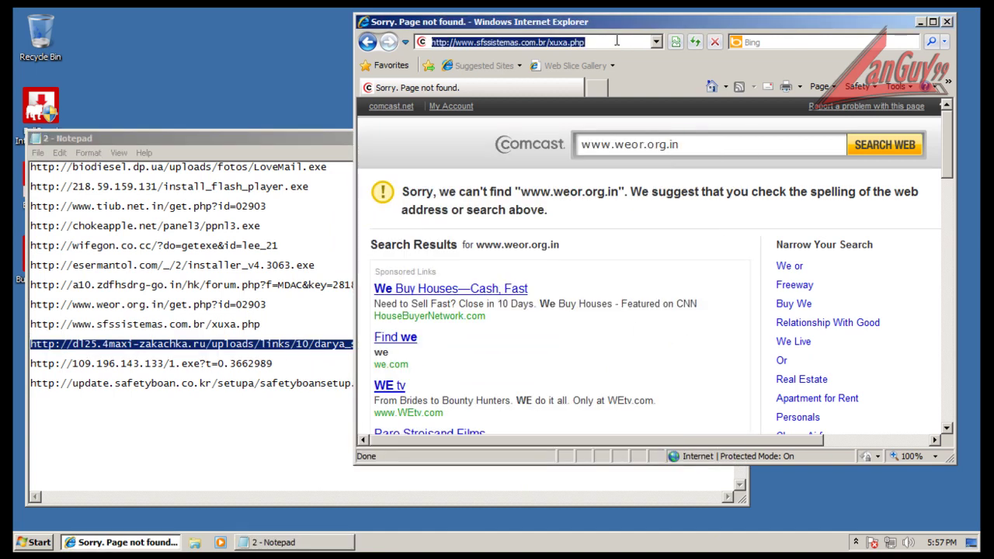
pyautogui.hotkey('ctrl', 'v')
pyautogui.press('Return')
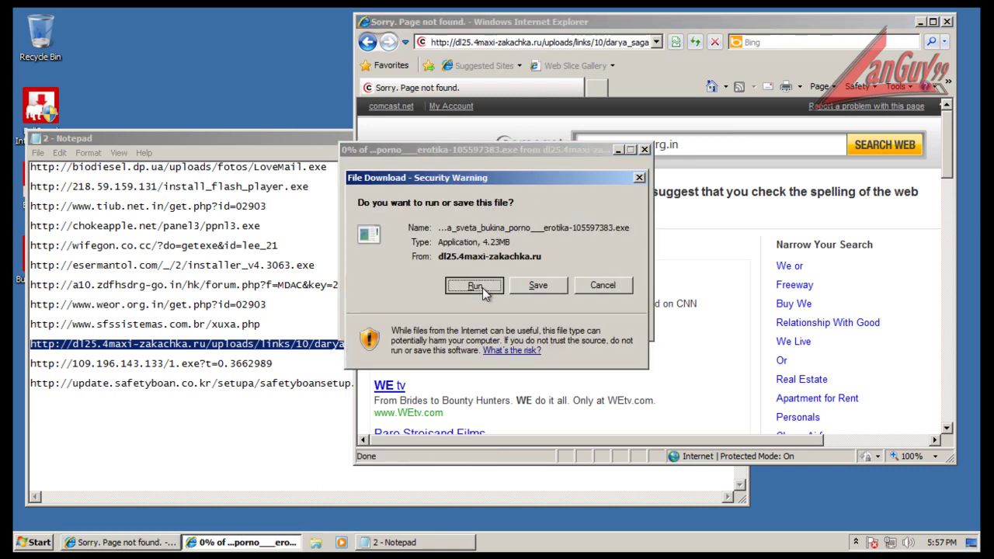
pyautogui.click(474, 286)
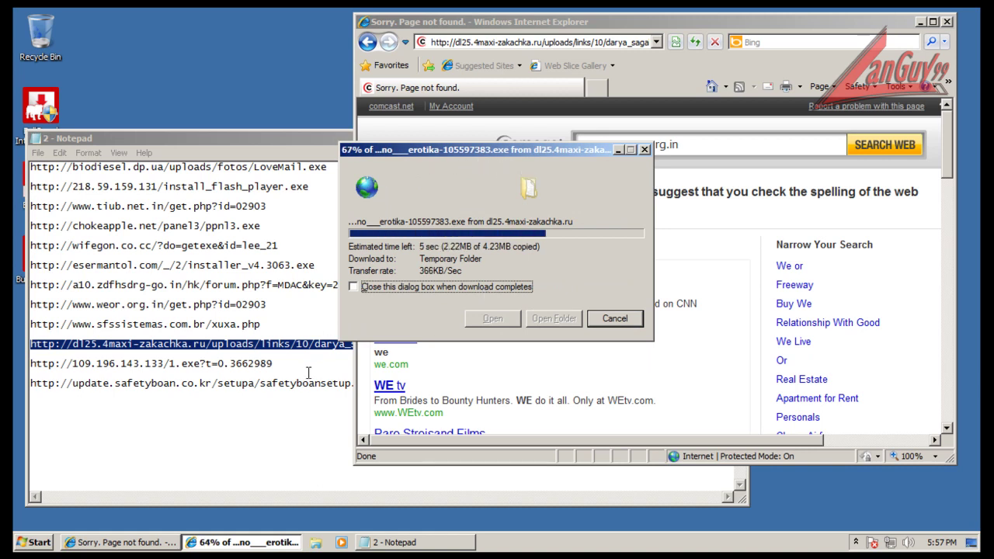
# - Paste the 109.196.143.133 1.exe URL, let dl25 run, and close its self-extracting archive window
pyautogui.doubleClick(272, 362)
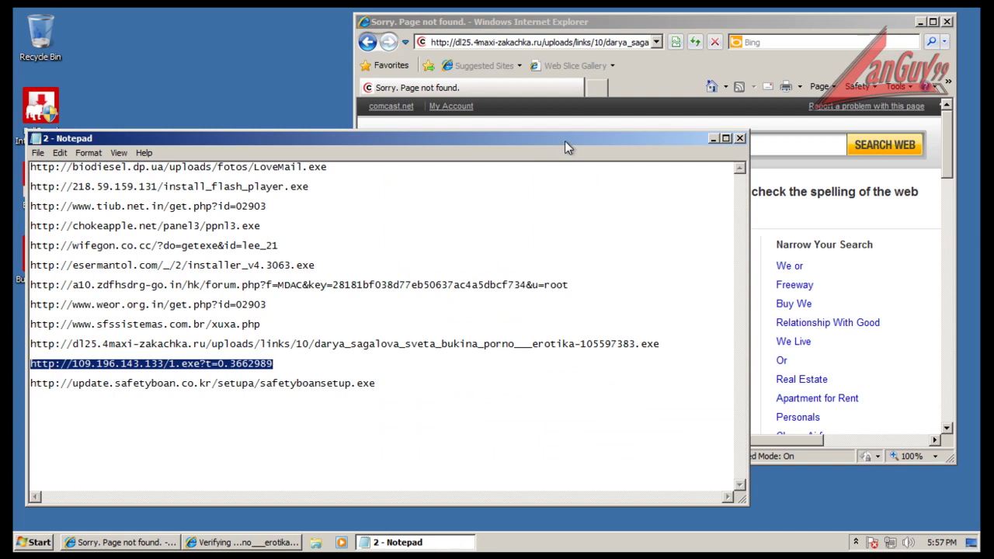
pyautogui.click(630, 22)
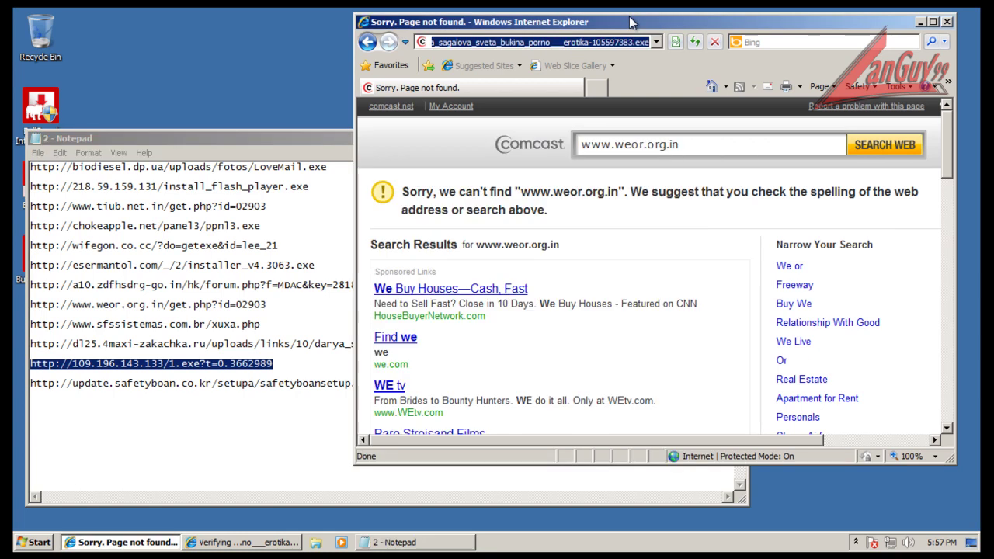
pyautogui.hotkey('ctrl', 'v')
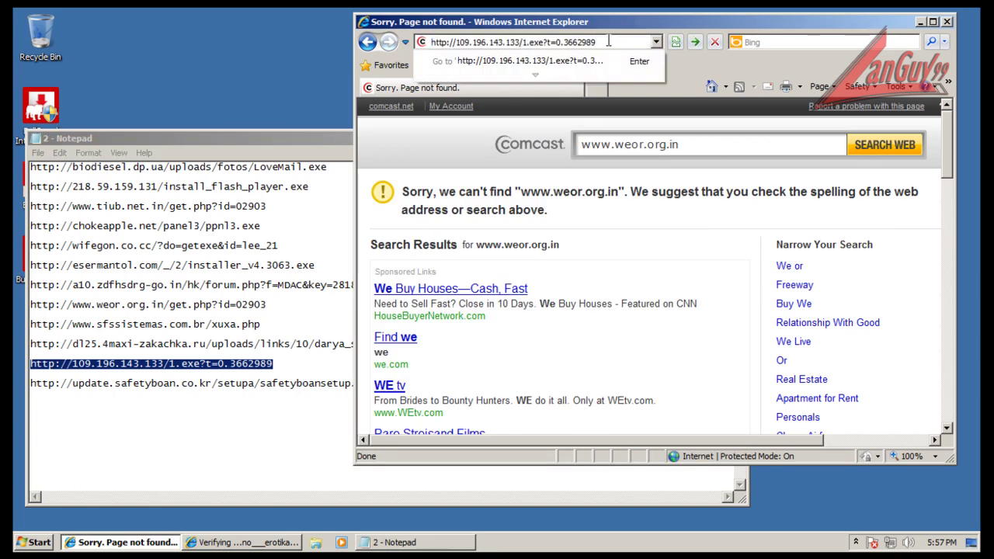
pyautogui.click(330, 140)
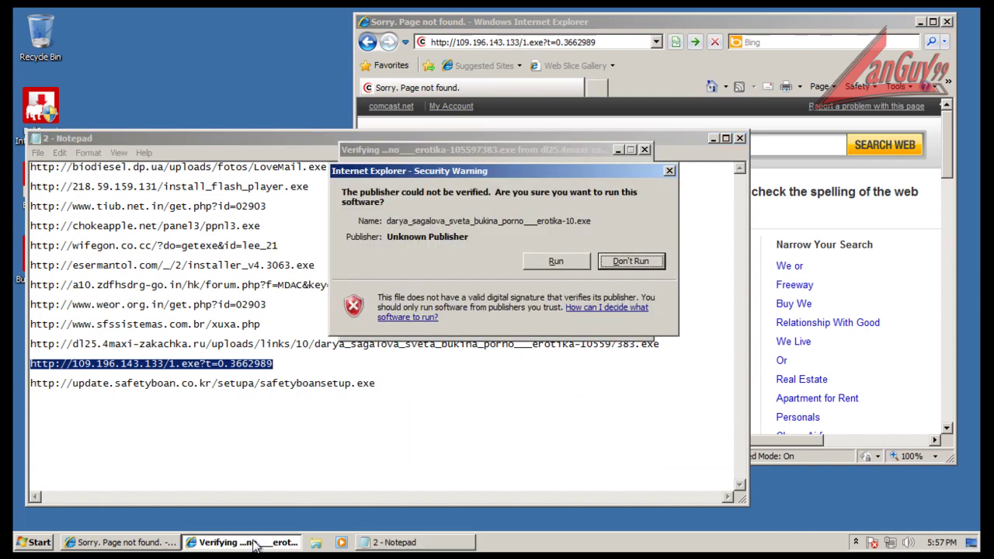
pyautogui.click(559, 263)
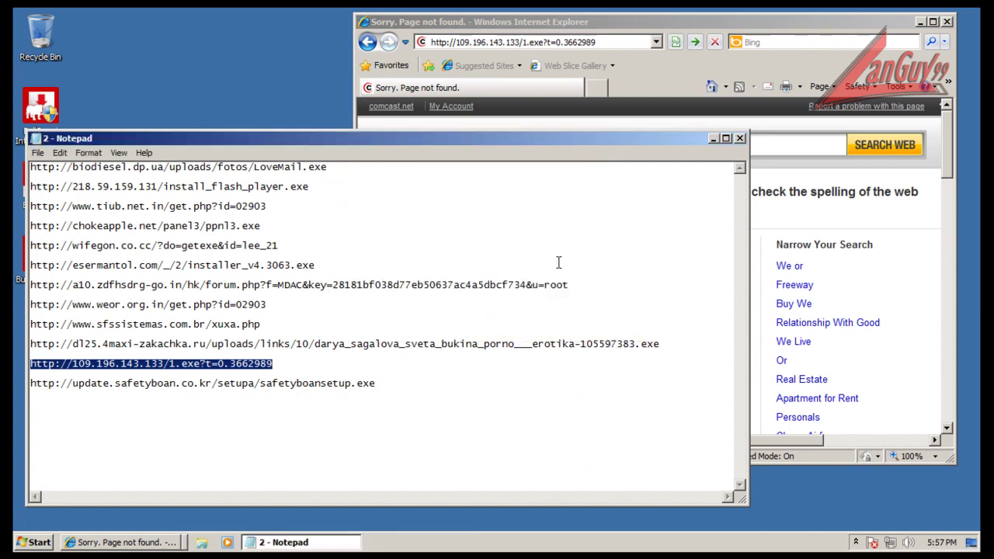
pyautogui.click(597, 43)
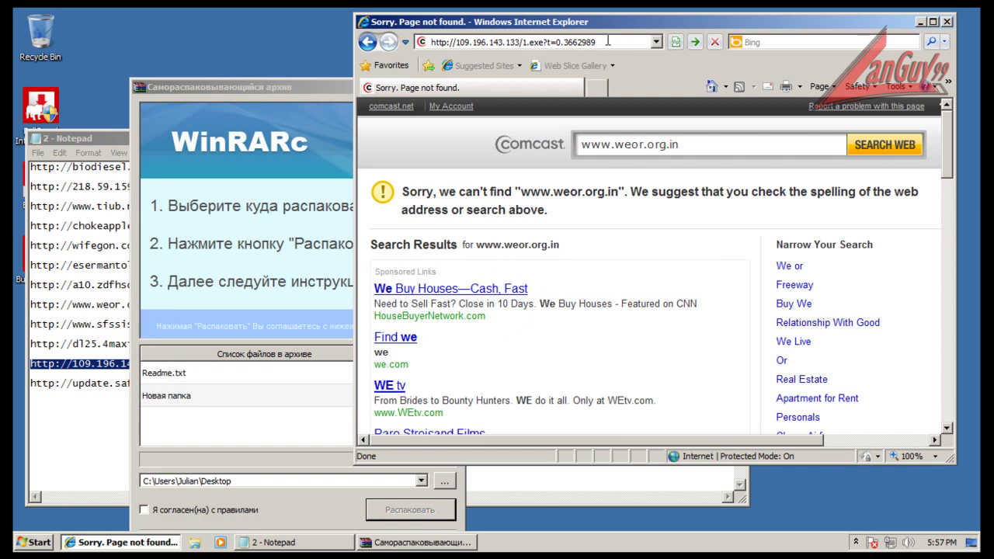
pyautogui.click(336, 86)
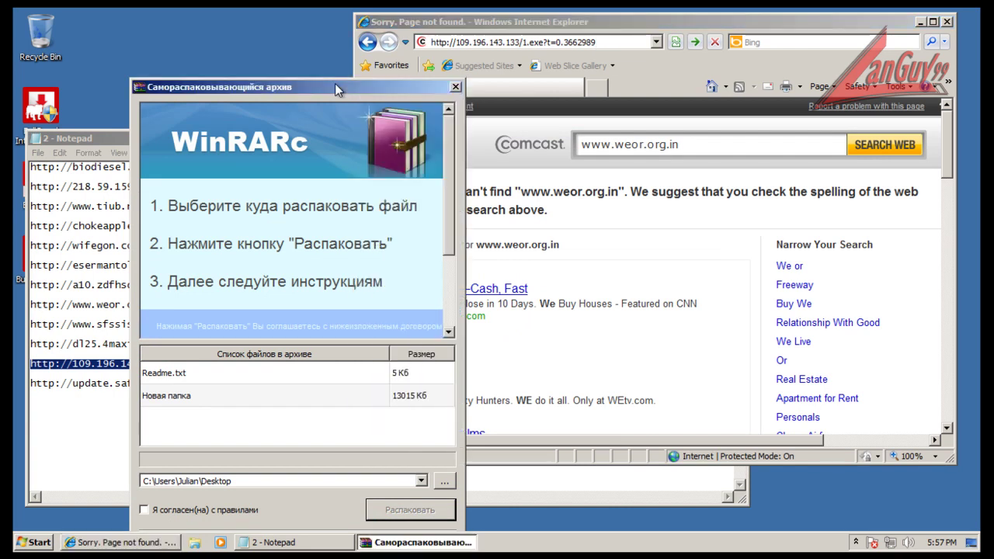
pyautogui.click(456, 86)
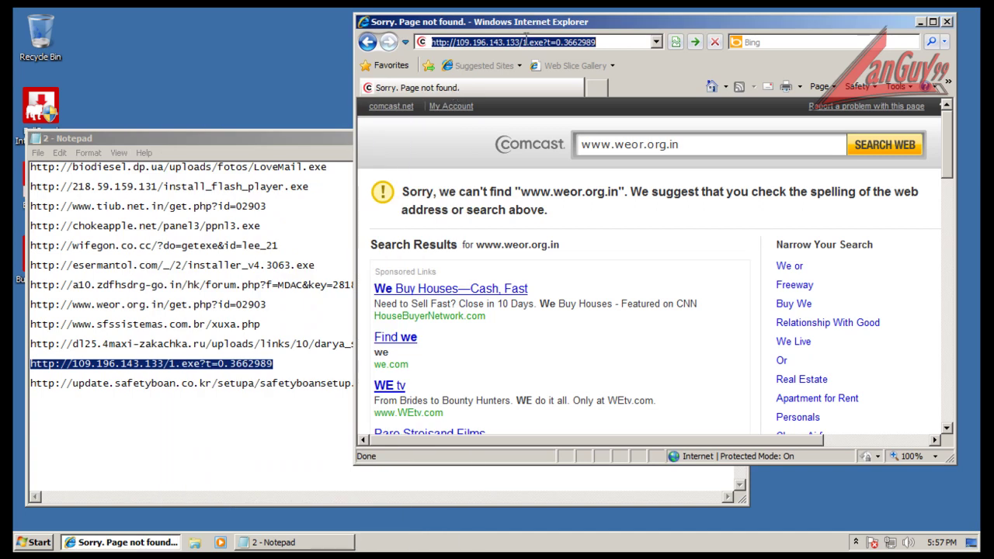
# - Save 1.exe to Downloads as All Files, then open it and allow it to run
pyautogui.press('Return')
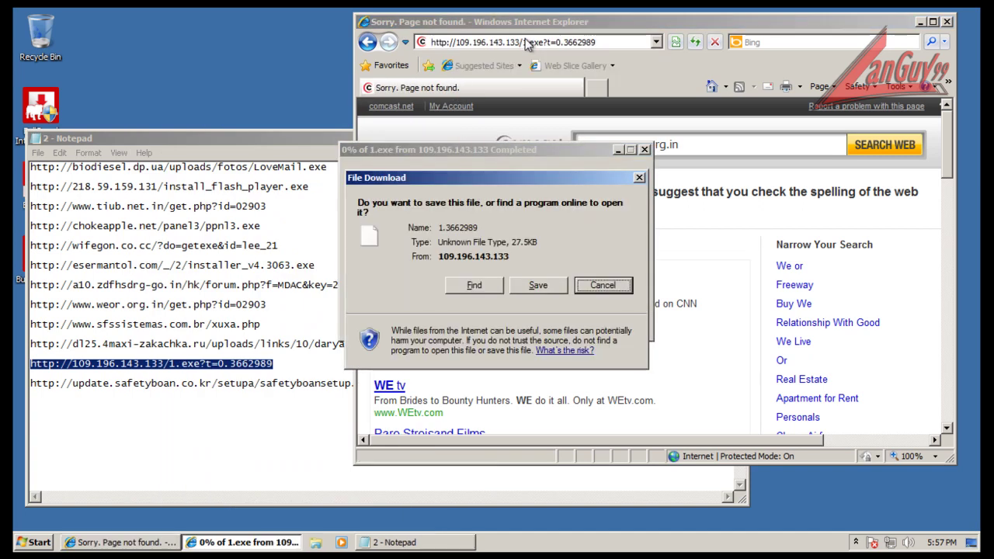
pyautogui.click(533, 287)
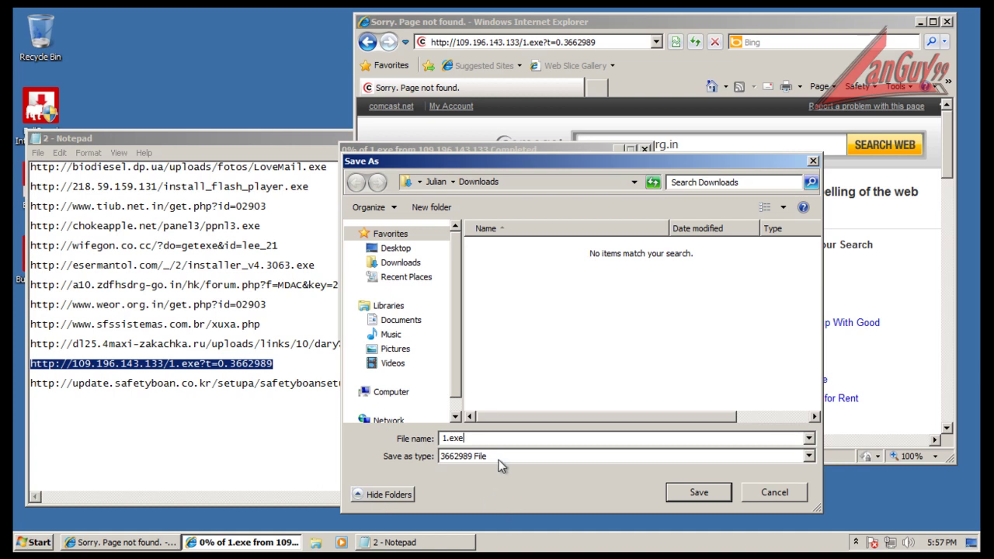
pyautogui.click(500, 457)
pyautogui.click(504, 478)
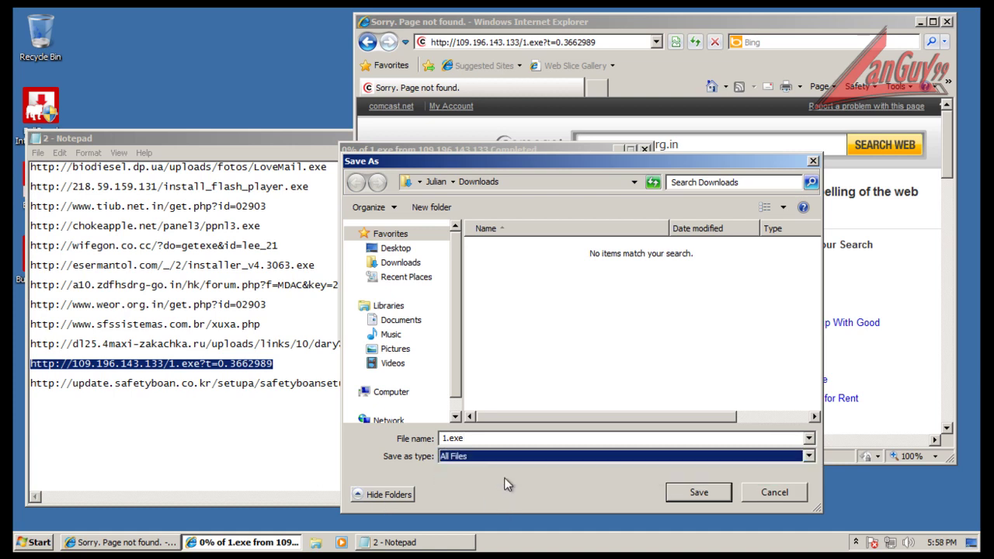
pyautogui.click(697, 493)
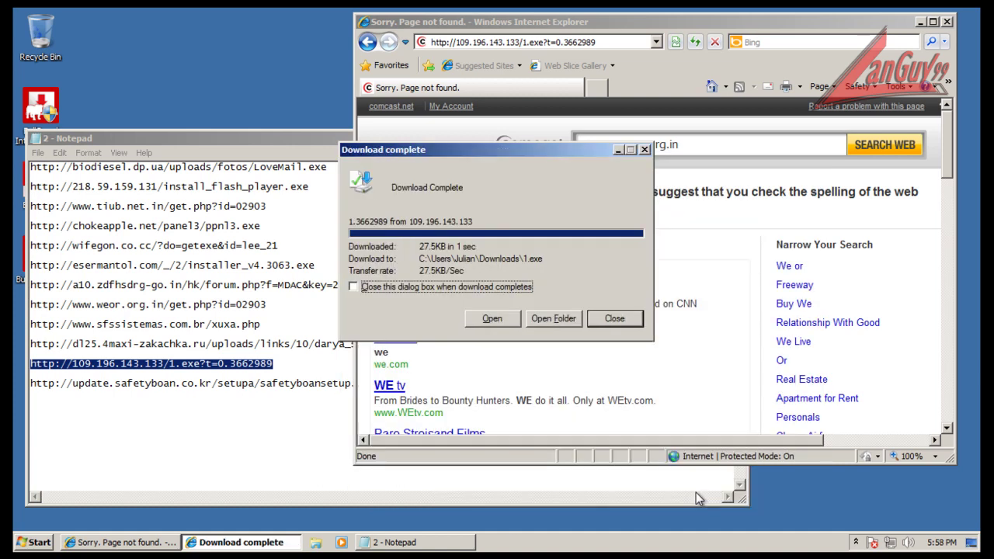
pyautogui.click(507, 318)
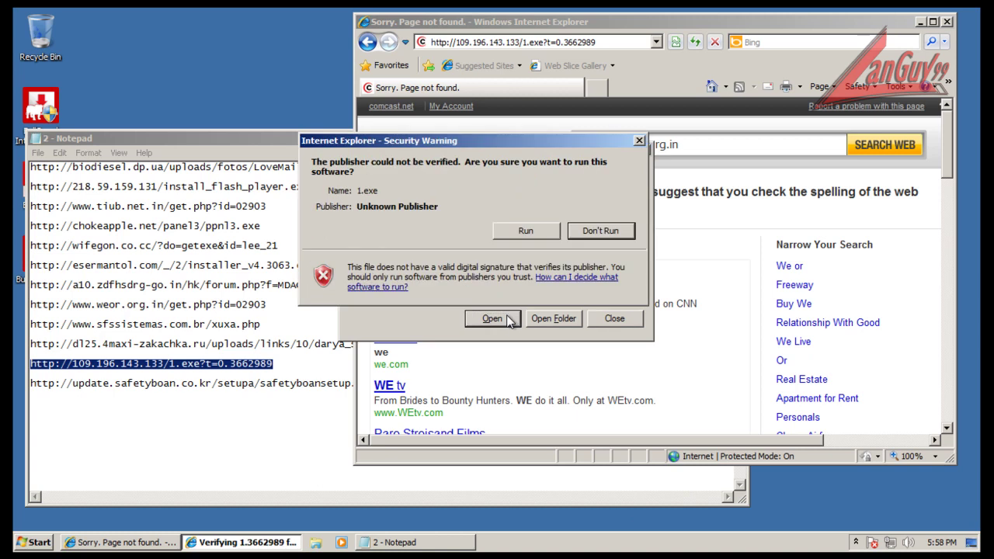
pyautogui.click(529, 231)
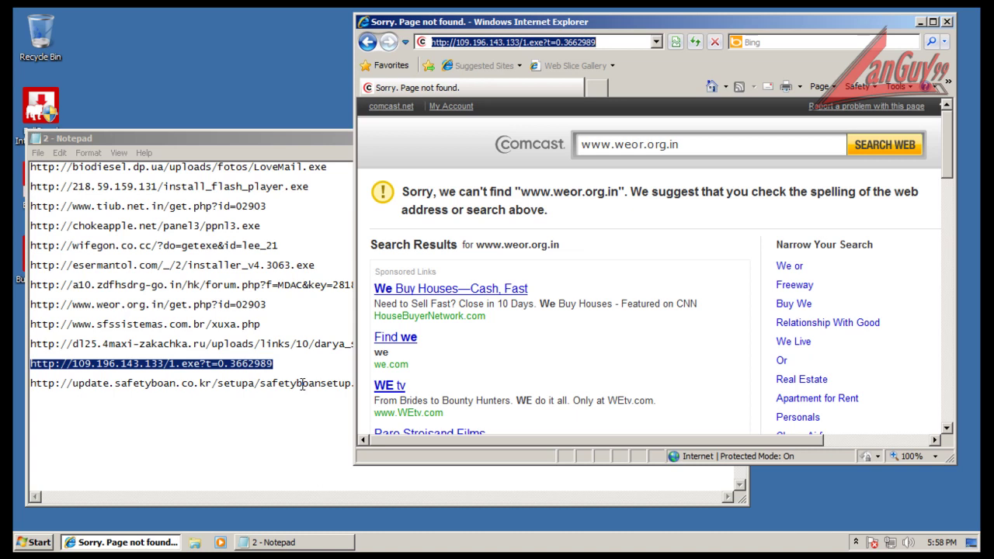
# - Load the update.safetyboan.co.kr safetyboansetup.exe URL, run the installer, and approve its UAC prompt
pyautogui.click(342, 386)
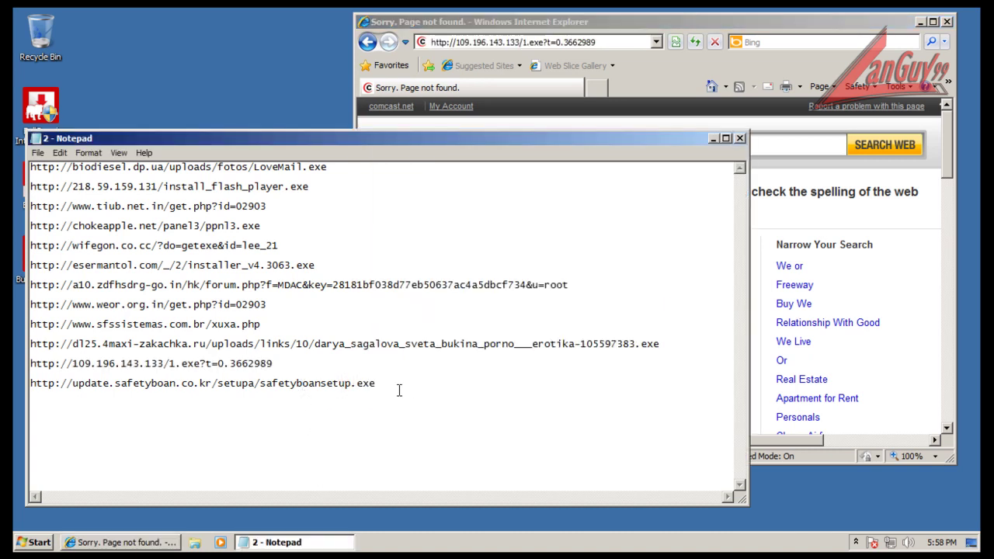
pyautogui.moveTo(394, 390); pyautogui.dragTo(390, 368)
pyautogui.hotkey('ctrl', 'c')
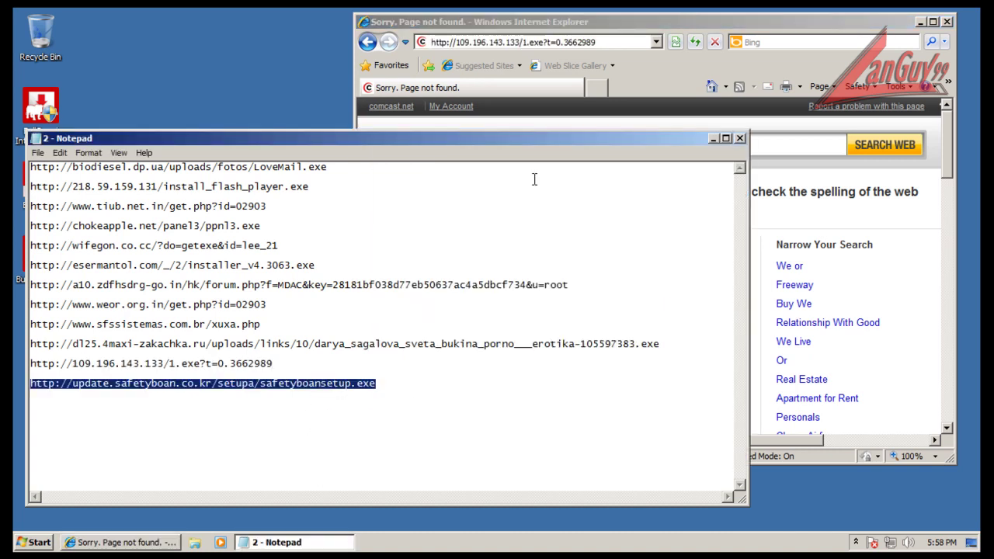
pyautogui.click(608, 42)
pyautogui.click(609, 42)
pyautogui.hotkey('ctrl', 'v')
pyautogui.press('Return')
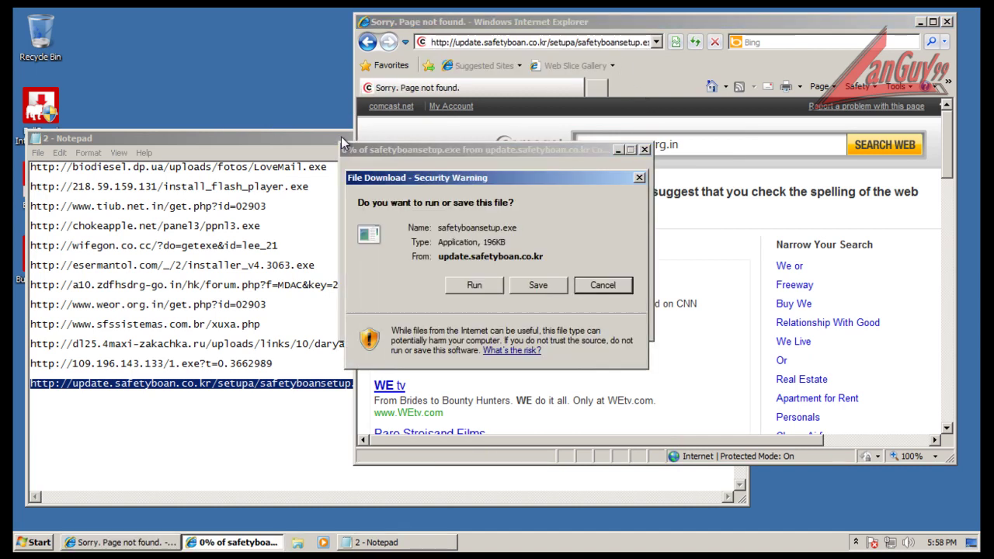
pyautogui.click(475, 286)
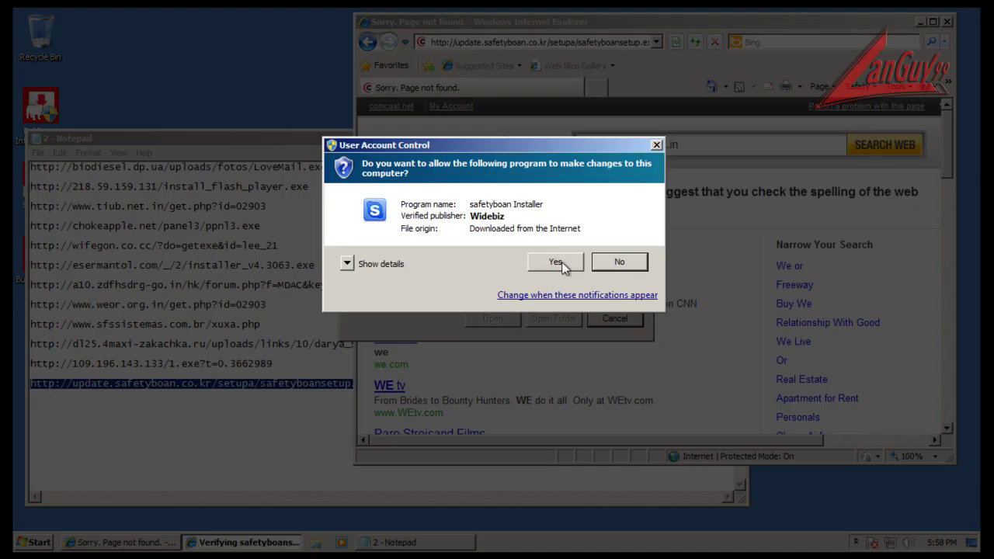
pyautogui.click(555, 261)
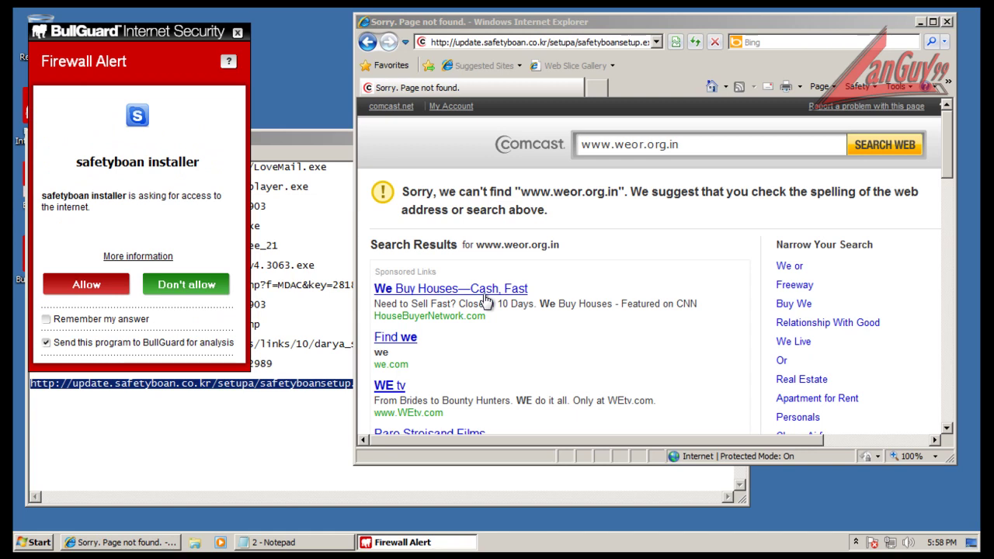
# - Review the safetyboan installer's connection details, allow it internet access, and close the browser
pyautogui.click(145, 257)
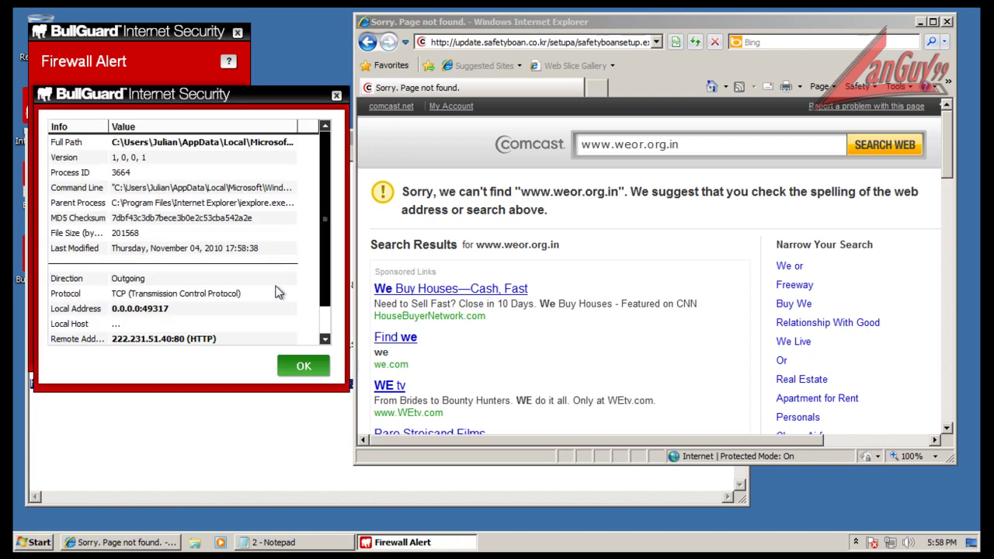
pyautogui.scroll(-1, 333, 227)
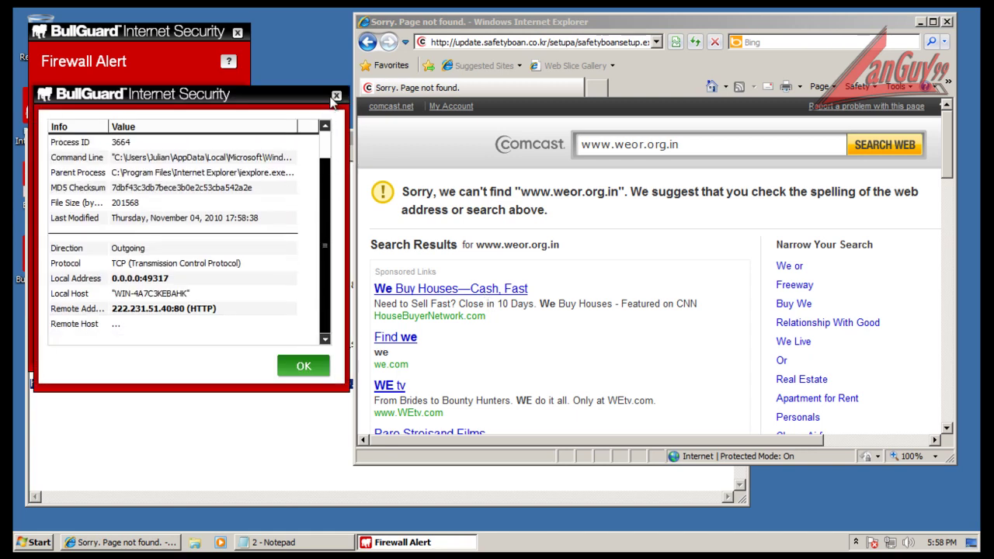
pyautogui.click(336, 97)
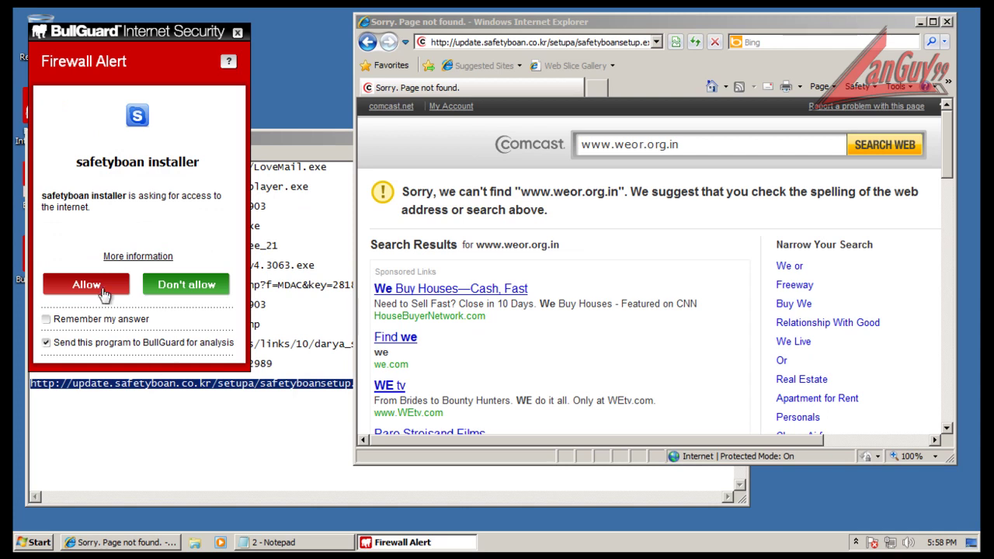
pyautogui.click(87, 286)
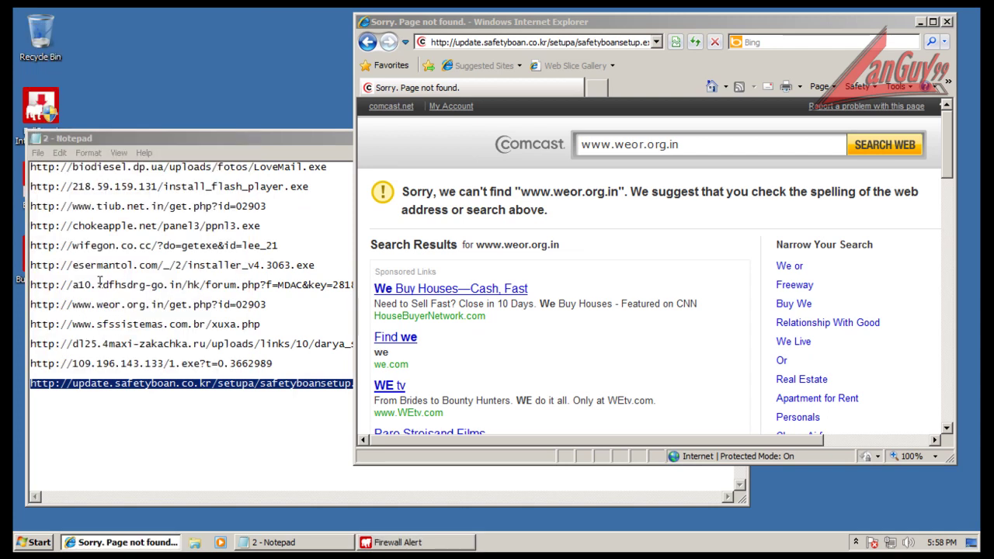
pyautogui.click(947, 23)
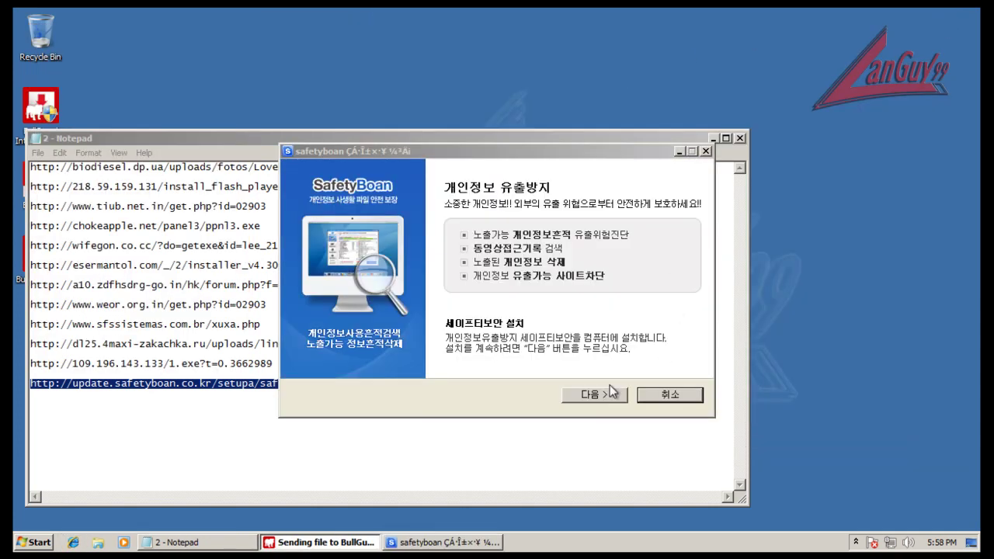
# - Advance the SafetyBoan setup, accept the licence to start installing, and close the Notepad URL list
pyautogui.click(610, 393)
pyautogui.click(610, 399)
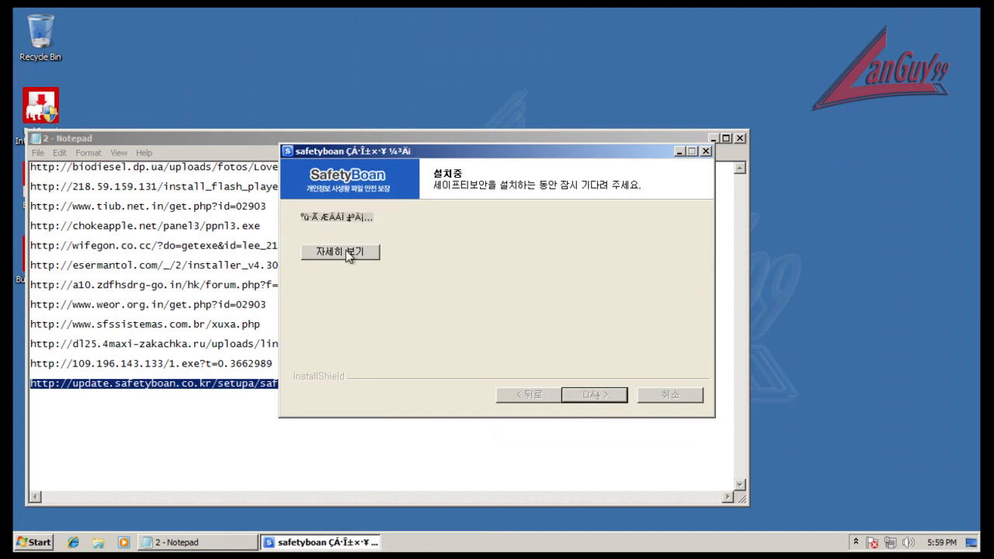
pyautogui.click(676, 138)
pyautogui.click(740, 138)
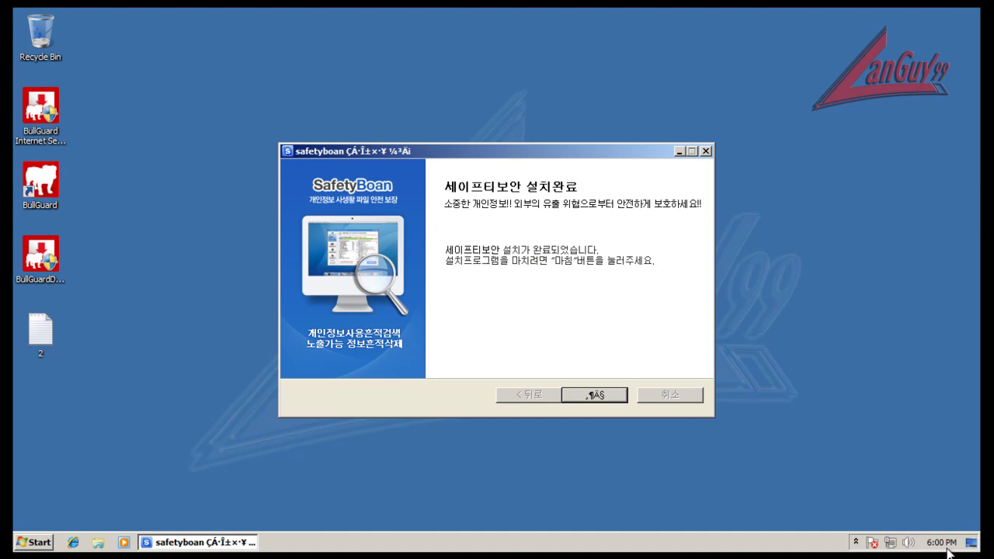
# - Finish SafetyBoan setup and allow safetyboan Updater and safetyboan through the BullGuard firewall
pyautogui.click(610, 400)
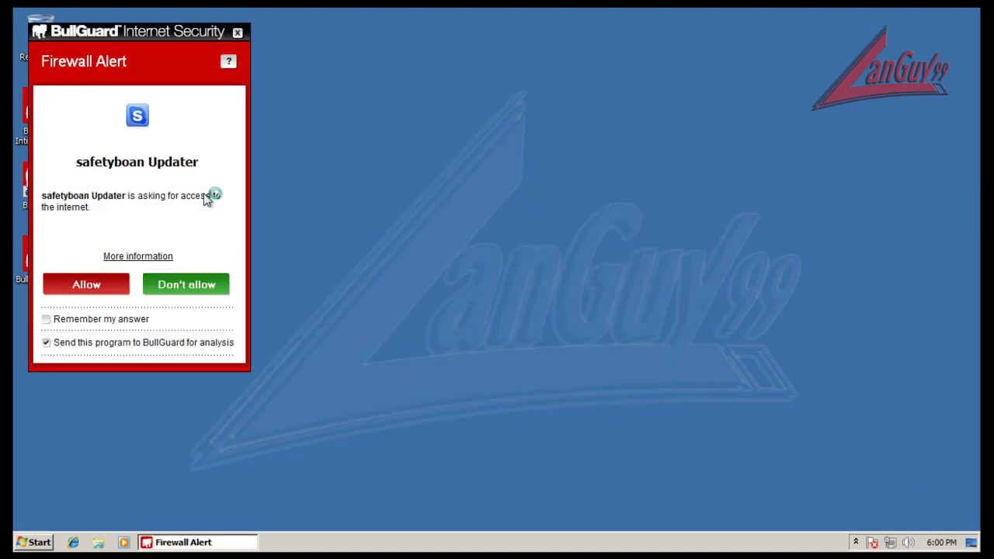
pyautogui.click(124, 284)
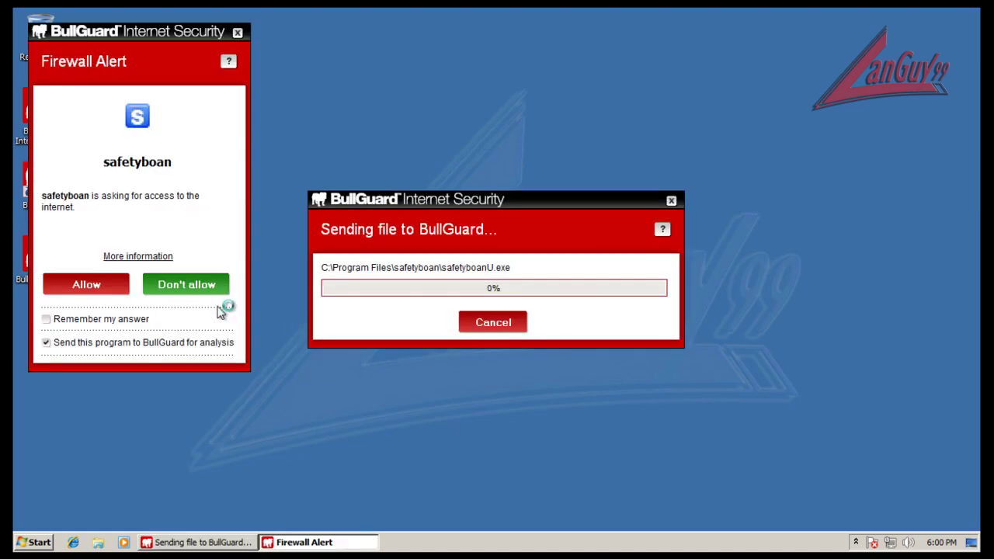
pyautogui.click(105, 293)
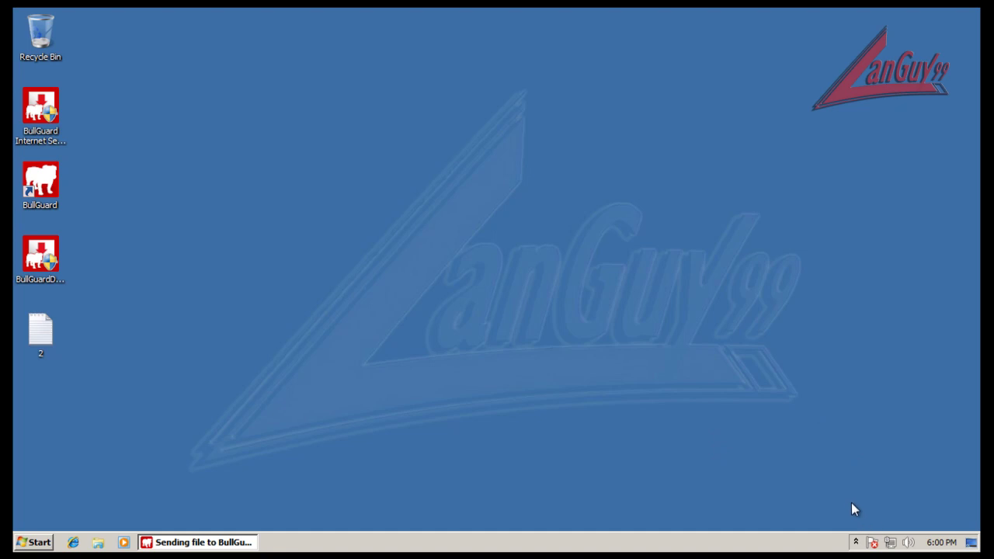
# - Check the upload to BullGuard from the taskbar, then open BullGuard's main window from the tray
pyautogui.click(856, 543)
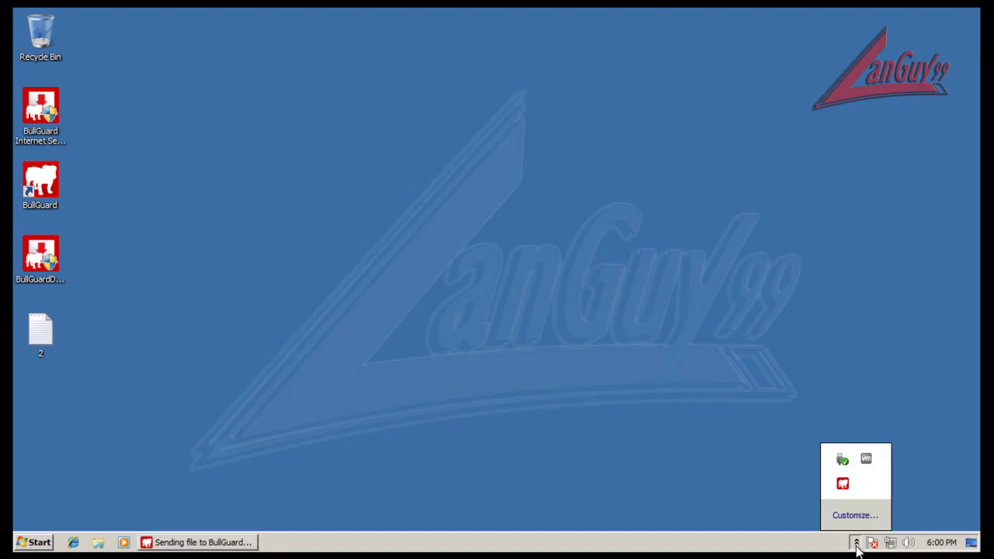
pyautogui.click(752, 487)
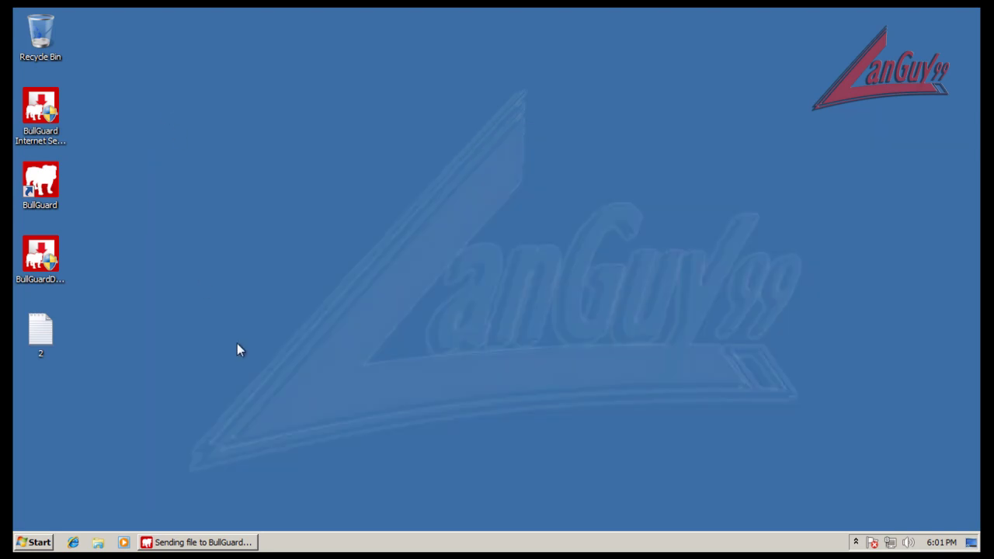
pyautogui.click(230, 543)
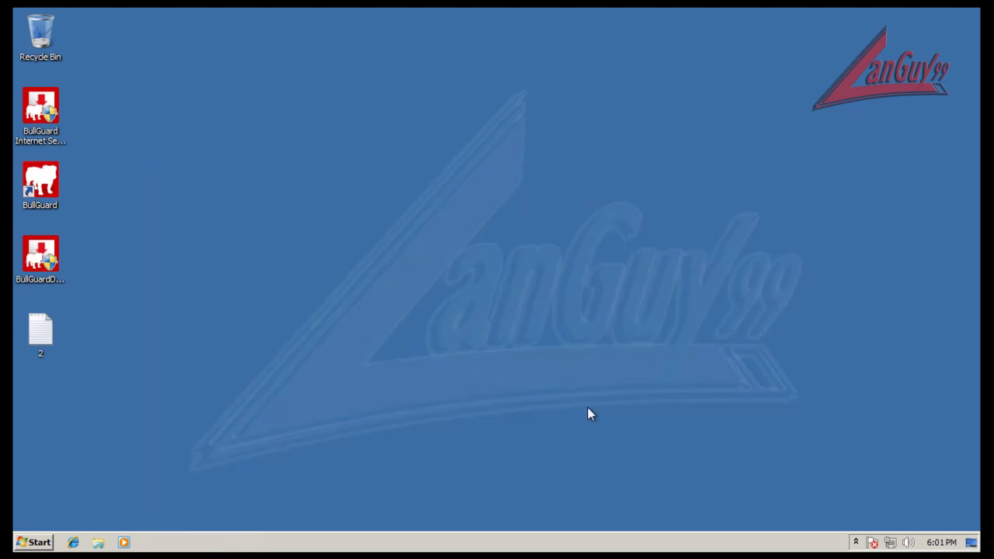
pyautogui.click(856, 542)
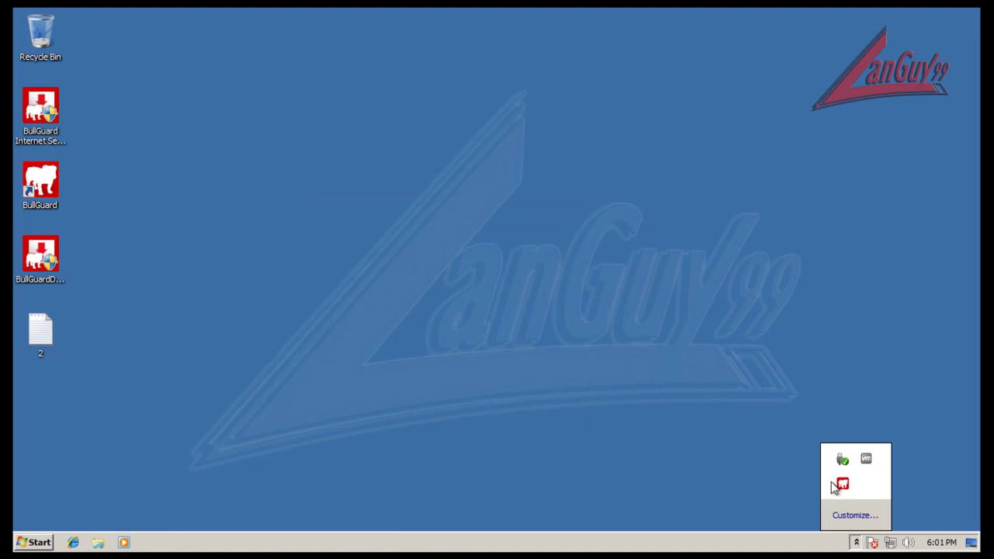
pyautogui.click(726, 449)
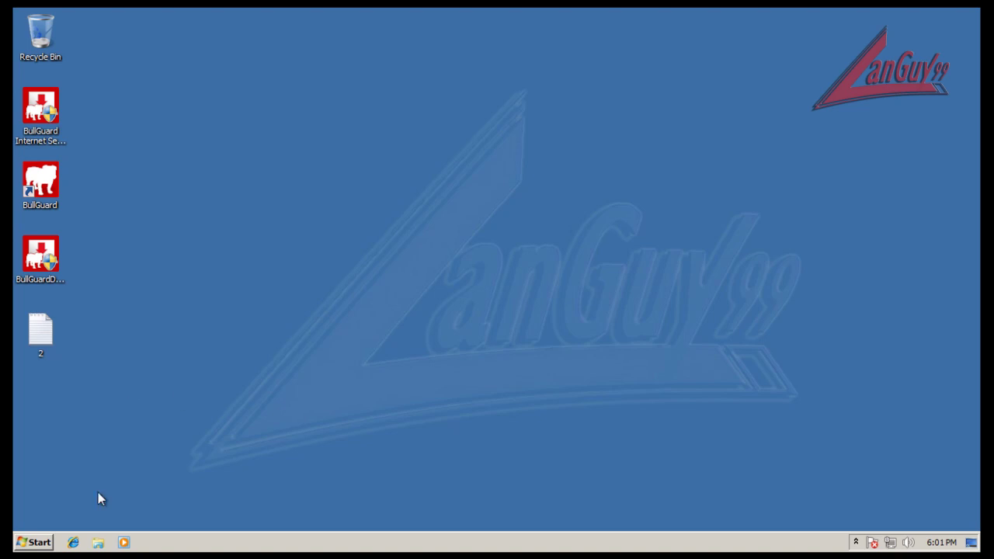
pyautogui.click(856, 543)
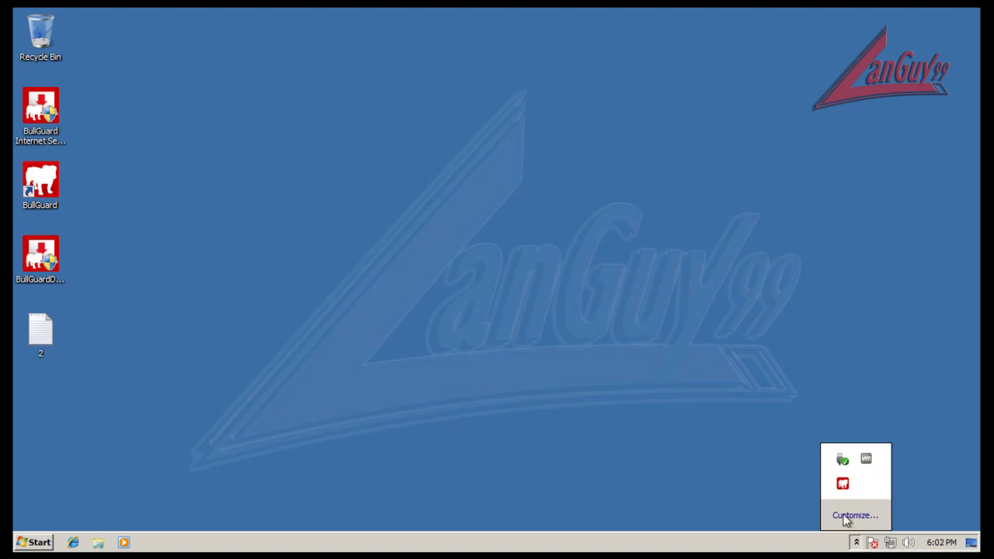
pyautogui.click(842, 483)
# - Start a full BullGuard computer virus scan, approving the administrator permission prompt
pyautogui.click(324, 192)
pyautogui.click(558, 291)
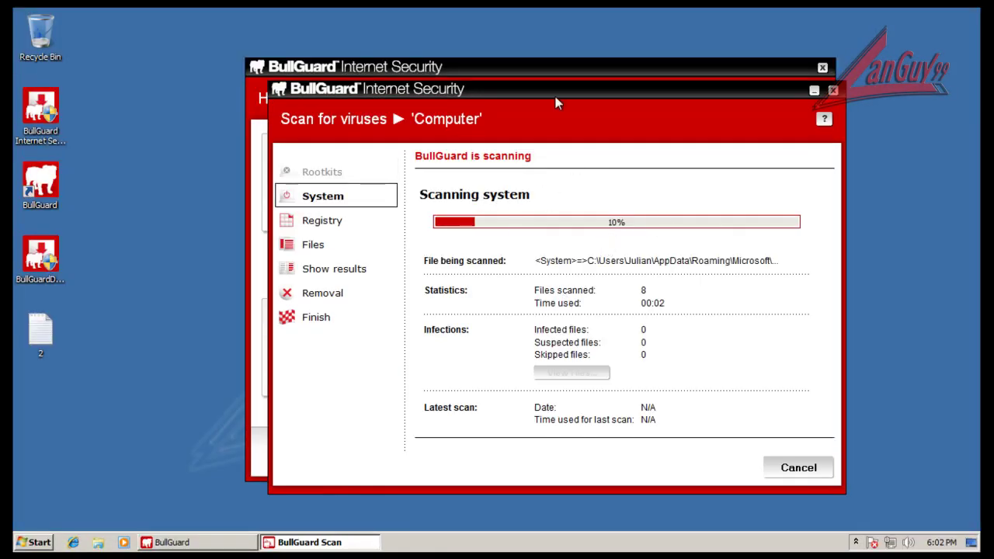
pyautogui.moveTo(556, 102); pyautogui.dragTo(510, 113)
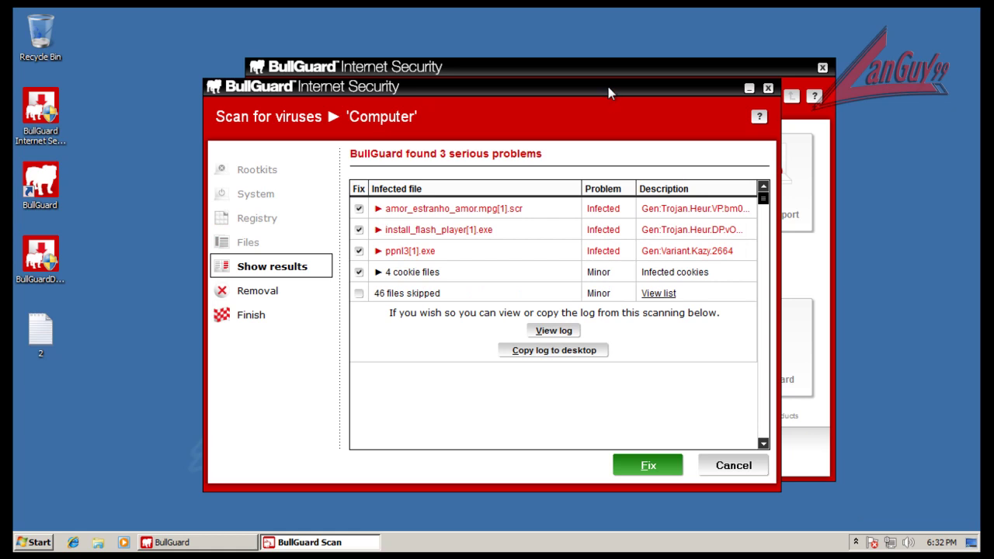
# - Expand details for amor_estranho_amor.mpg[1].scr, install_flash_player[1].exe and ppnl3[1].exe infections
pyautogui.click(379, 212)
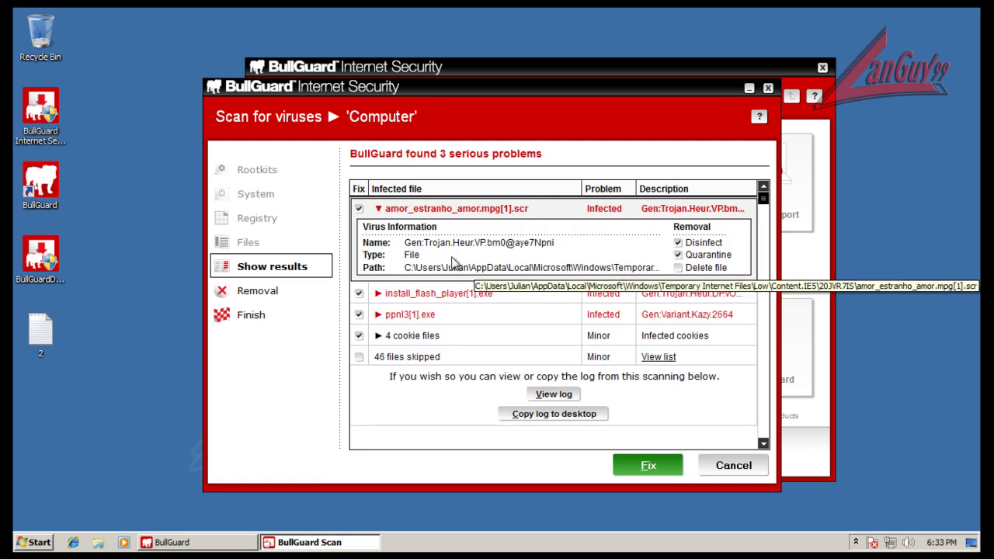
pyautogui.click(379, 295)
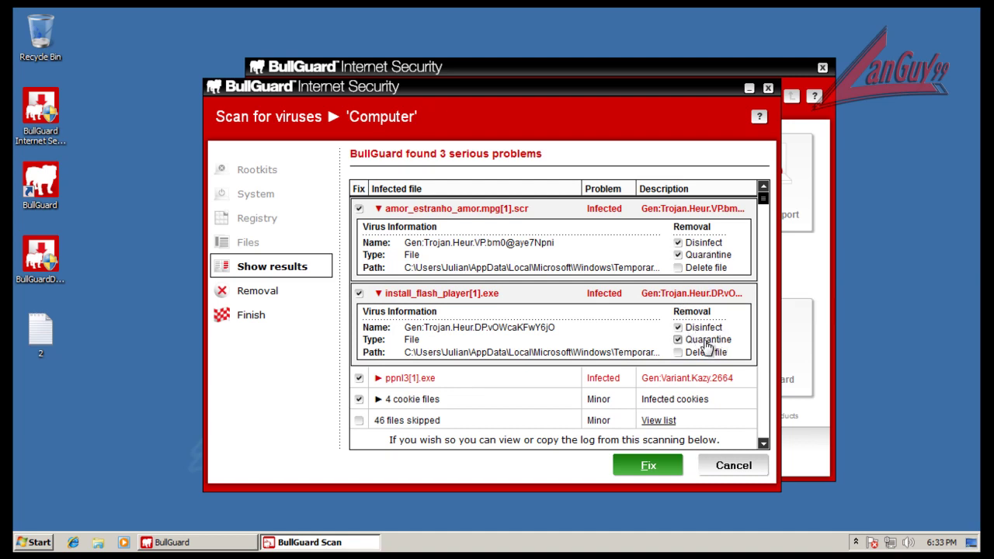
pyautogui.click(379, 379)
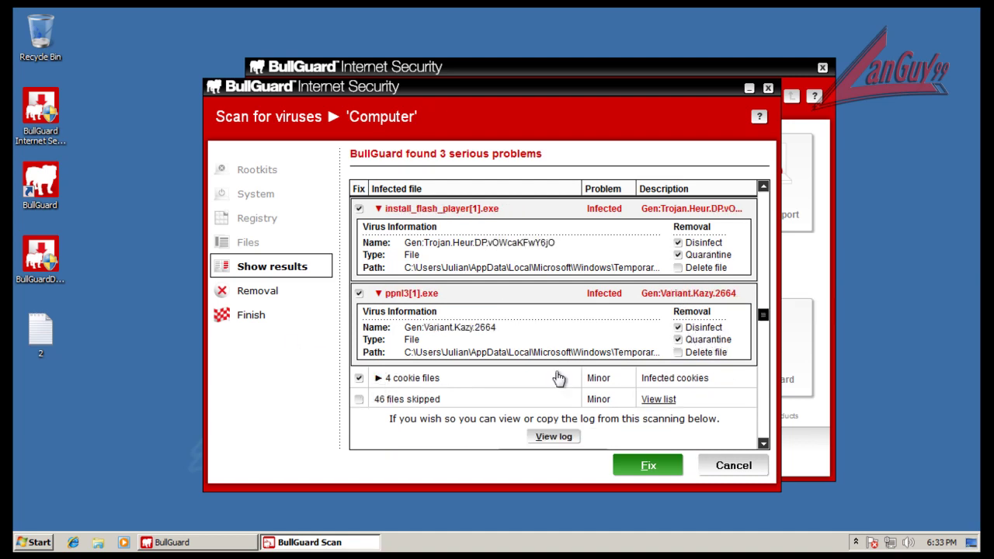
pyautogui.scroll(-2, 673, 376)
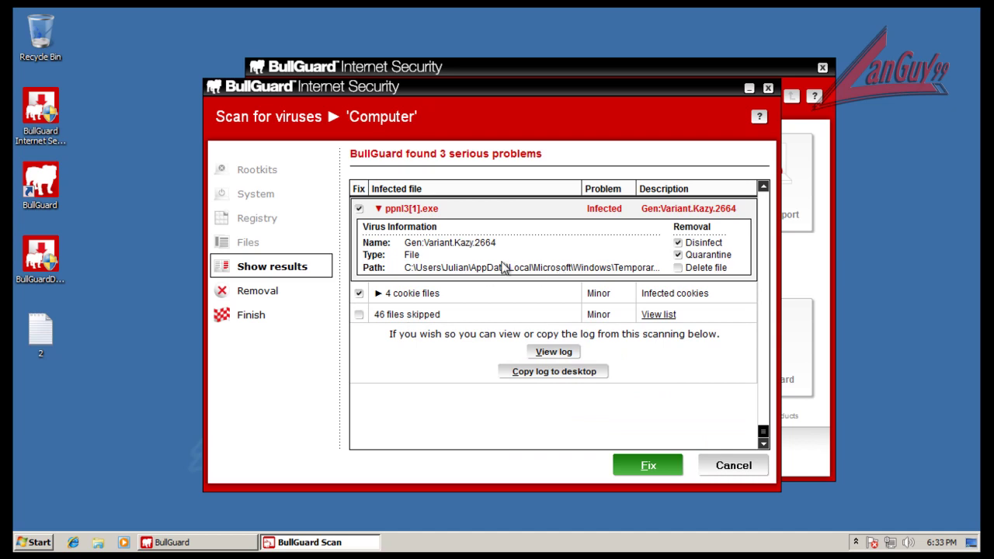
# - Review the 46 skipped files, fix the detected infections, and close BullGuard
pyautogui.click(656, 318)
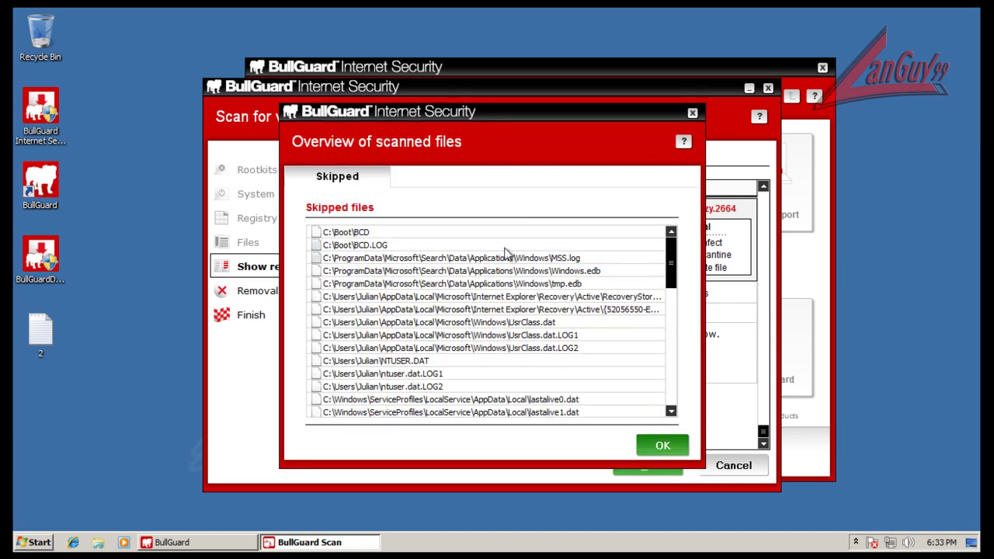
pyautogui.moveTo(674, 267); pyautogui.dragTo(657, 505)
pyautogui.click(661, 445)
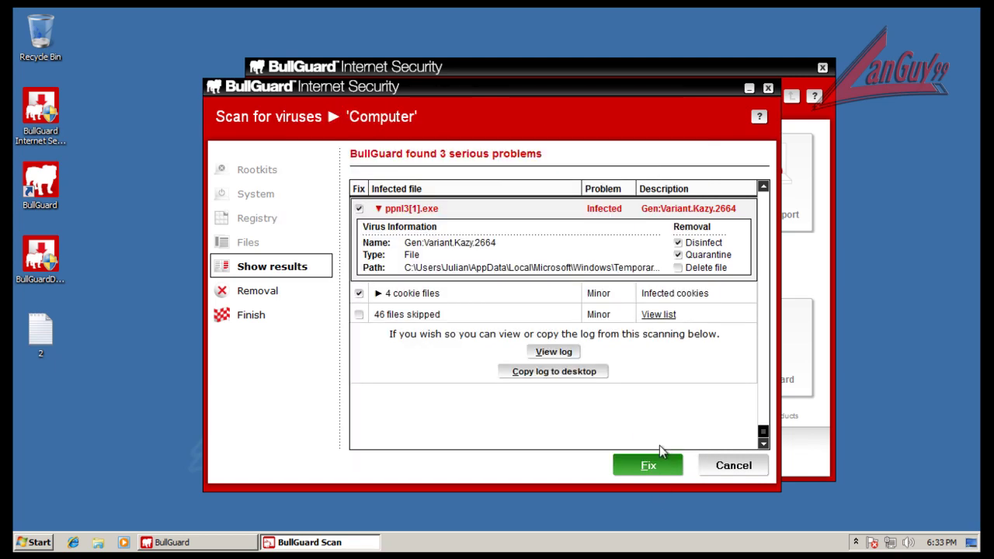
pyautogui.click(665, 469)
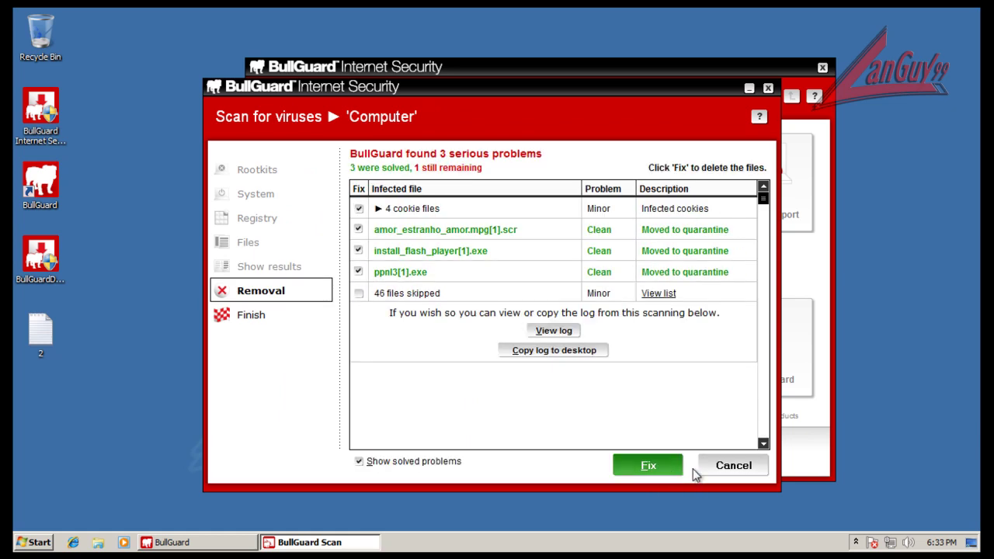
pyautogui.click(656, 469)
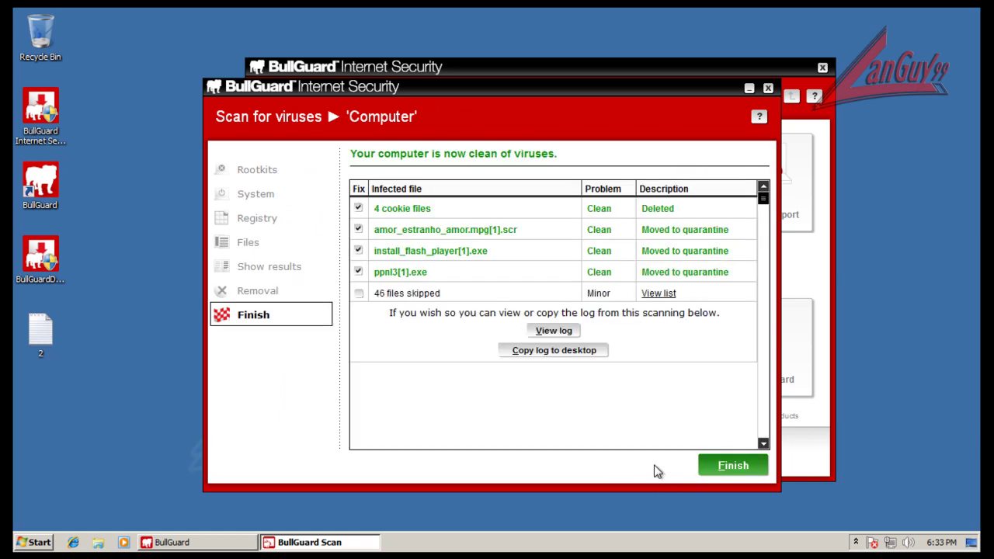
pyautogui.click(744, 466)
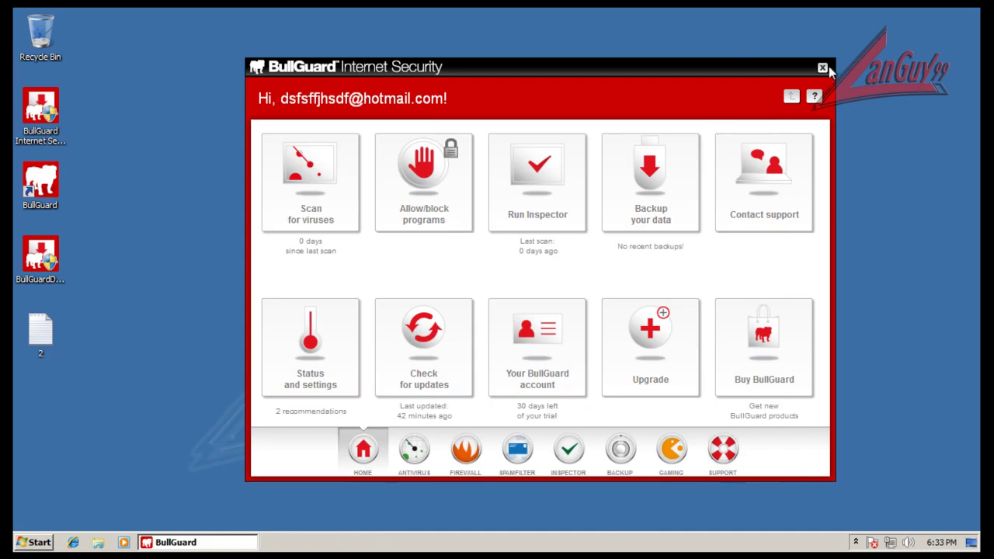
pyautogui.click(823, 68)
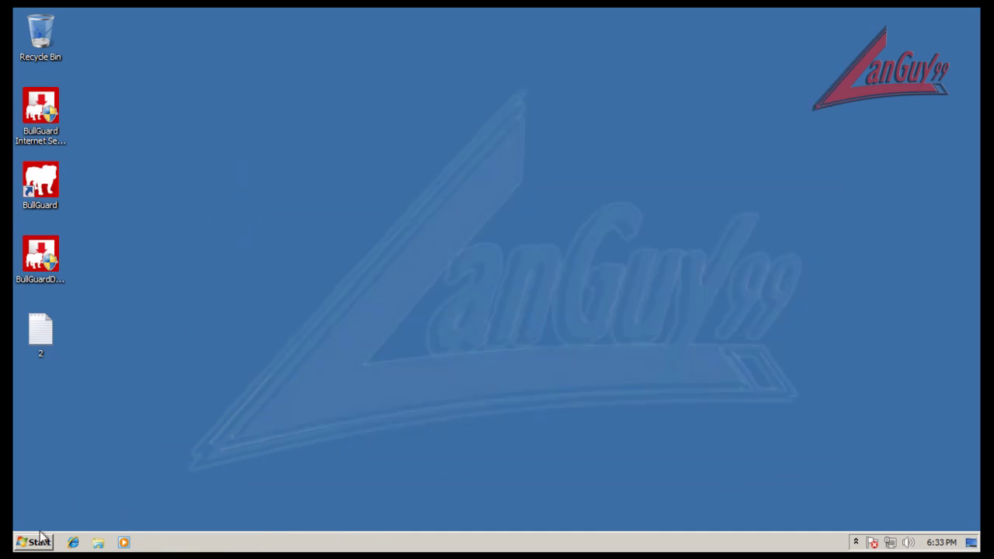
# - Restart Windows 7 from the Start menu's Shut down options
pyautogui.click(34, 542)
pyautogui.moveTo(265, 519)
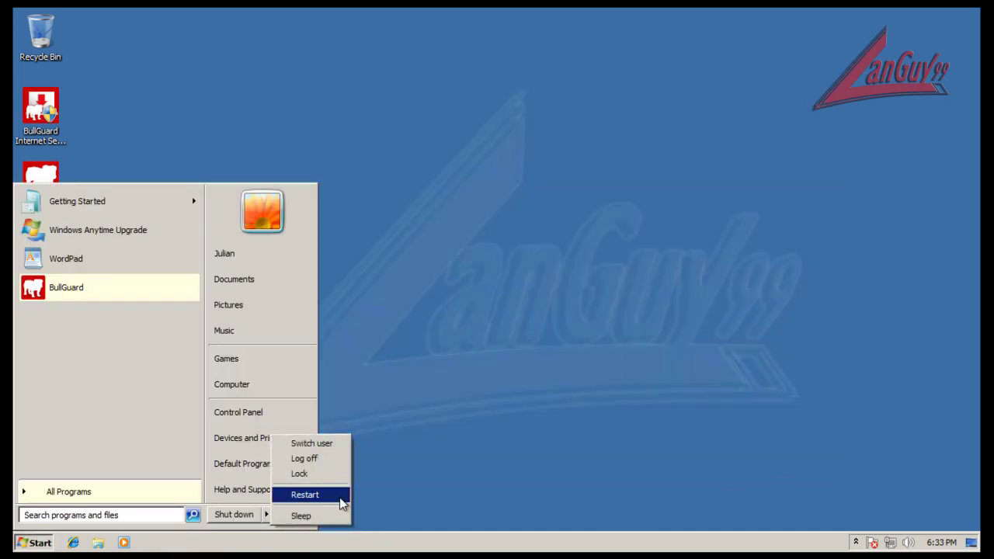
pyautogui.click(339, 497)
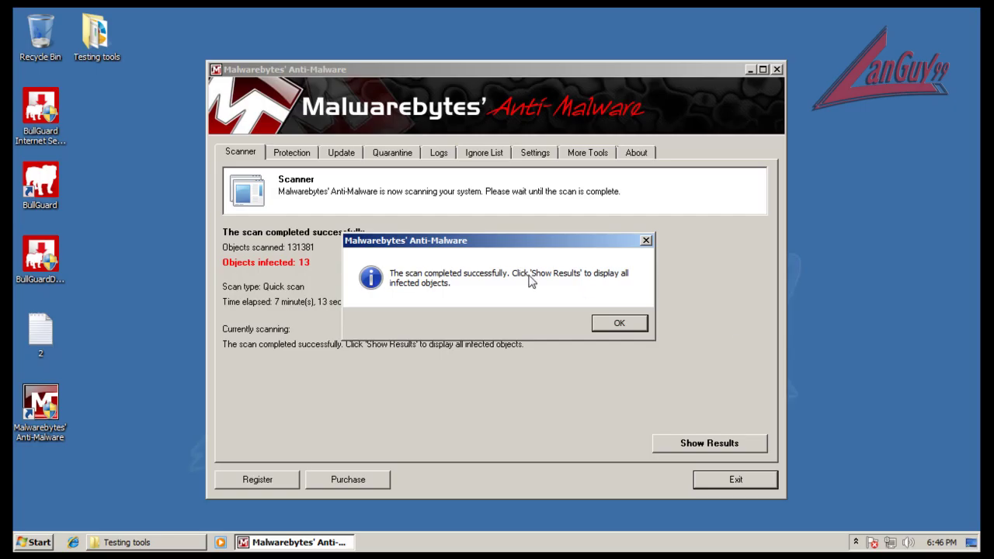
# - Open the quick-scan results and widen the Vendor and Item columns to read the detections
pyautogui.click(615, 327)
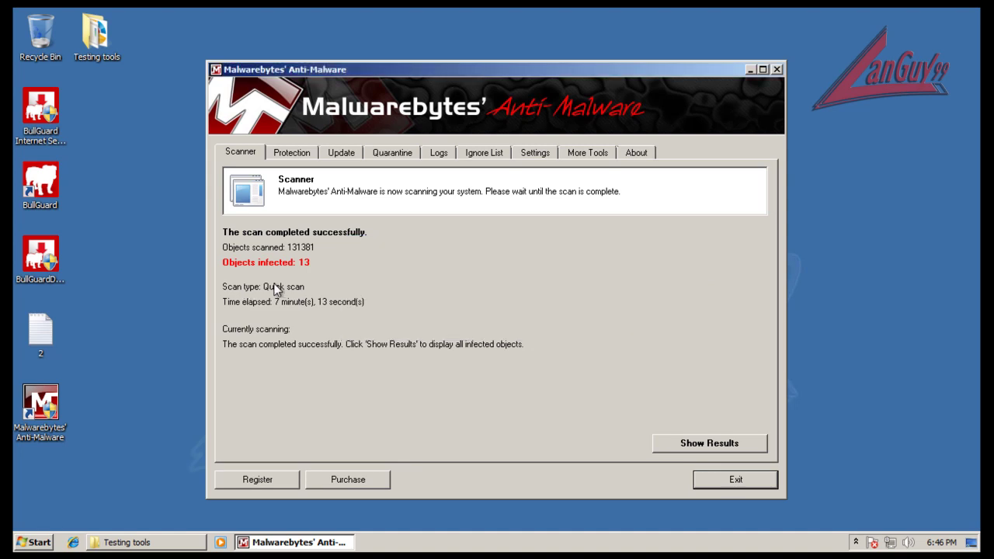
pyautogui.click(731, 446)
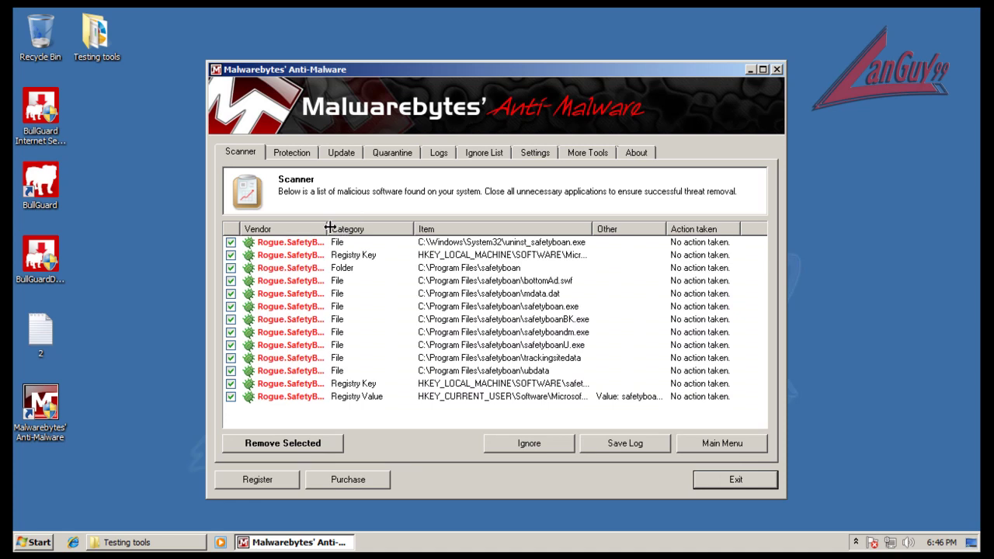
pyautogui.moveTo(327, 228); pyautogui.dragTo(358, 232)
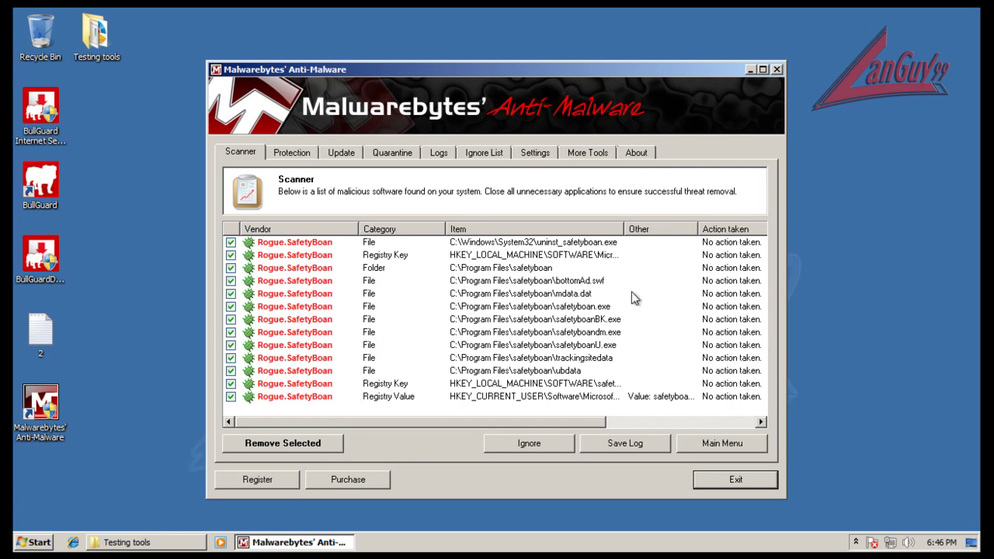
pyautogui.moveTo(624, 227); pyautogui.dragTo(684, 227)
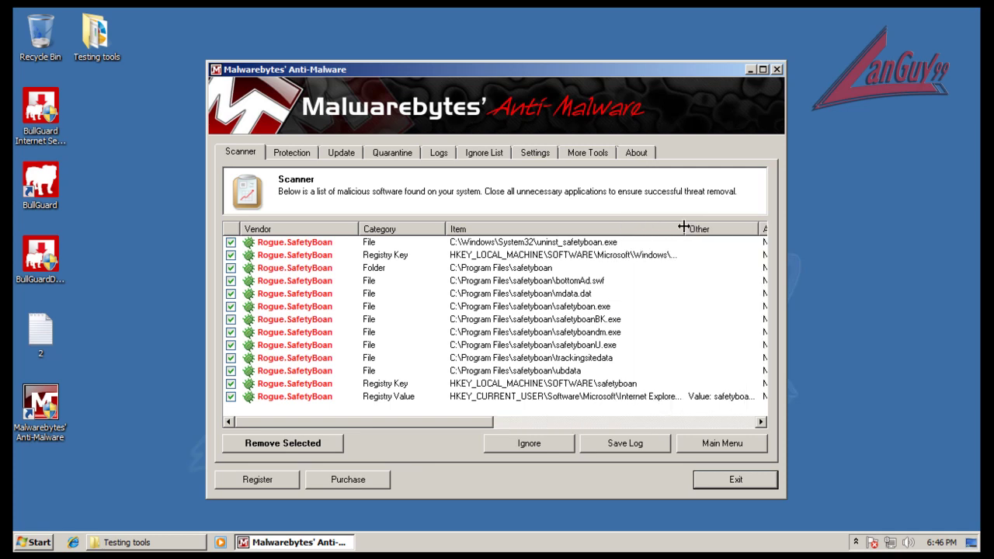
pyautogui.click(531, 244)
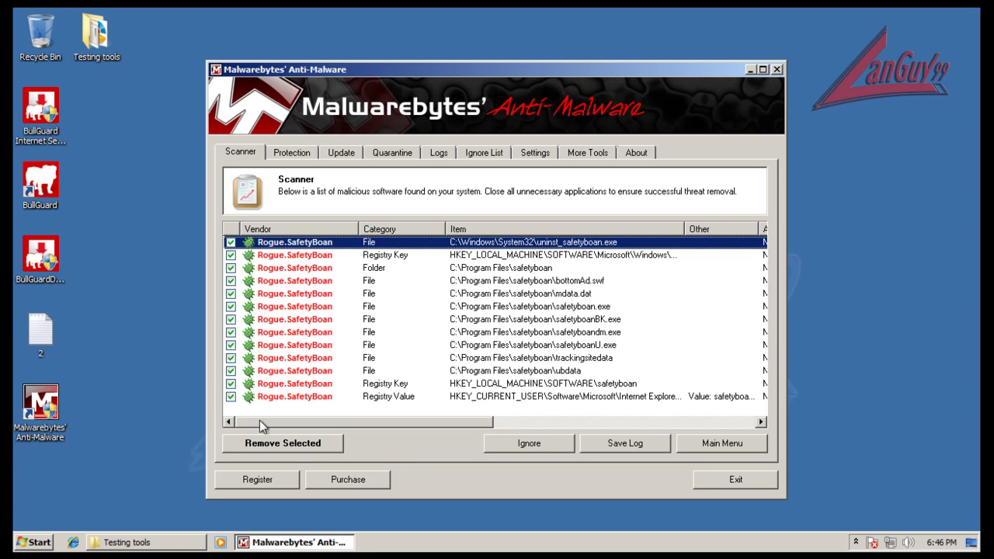
# - Remove all 13 Rogue.SafetyBoan detections and agree to restart the computer
pyautogui.click(42, 542)
pyautogui.click(56, 494)
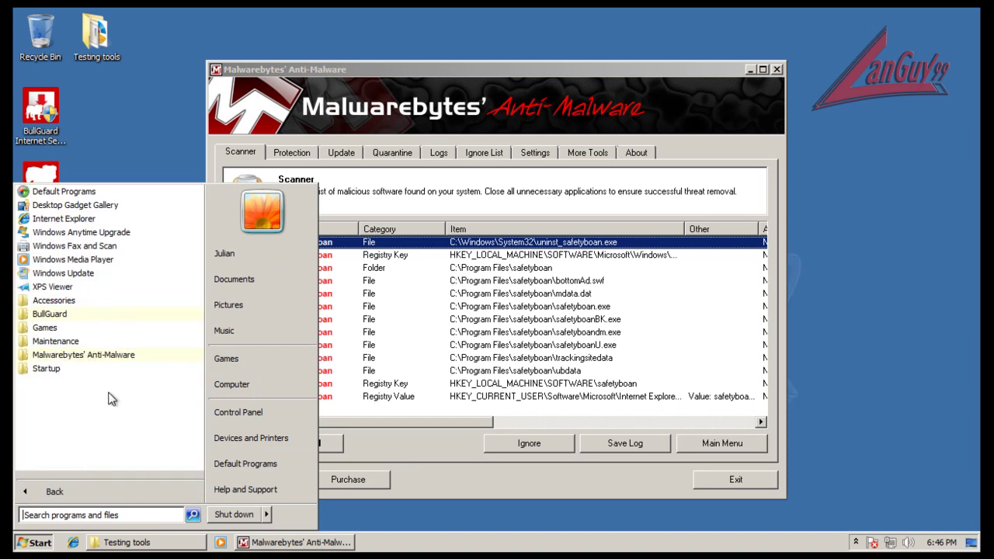
pyautogui.click(542, 68)
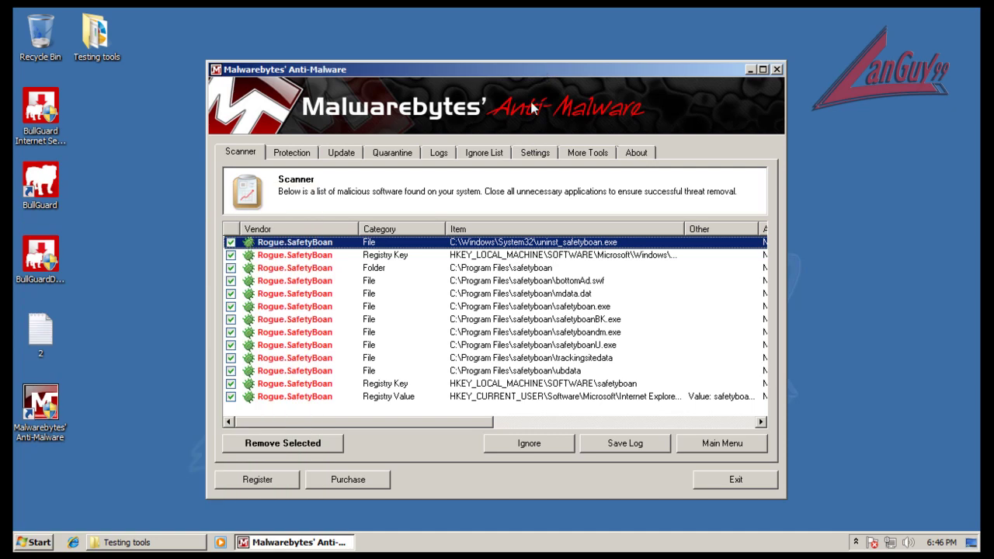
pyautogui.click(316, 446)
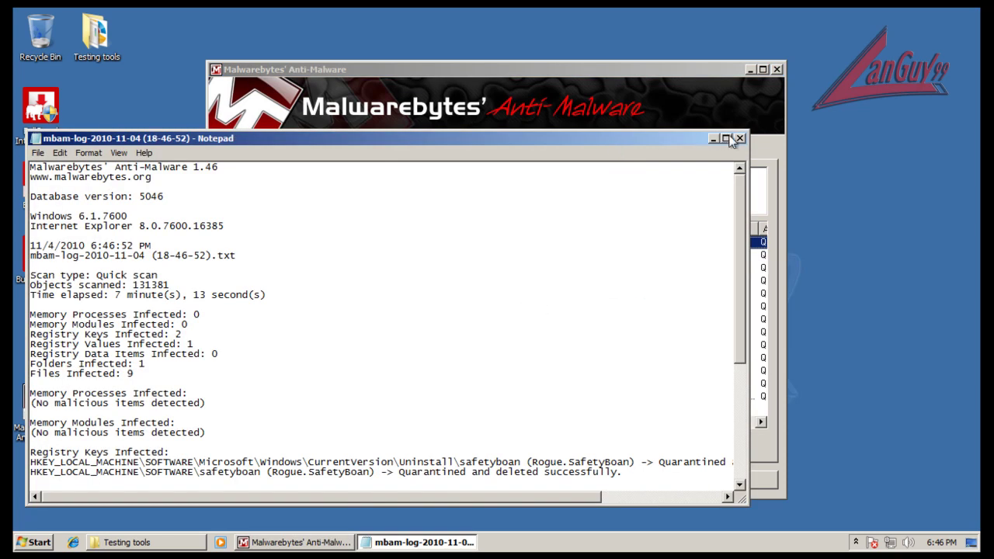
pyautogui.click(739, 138)
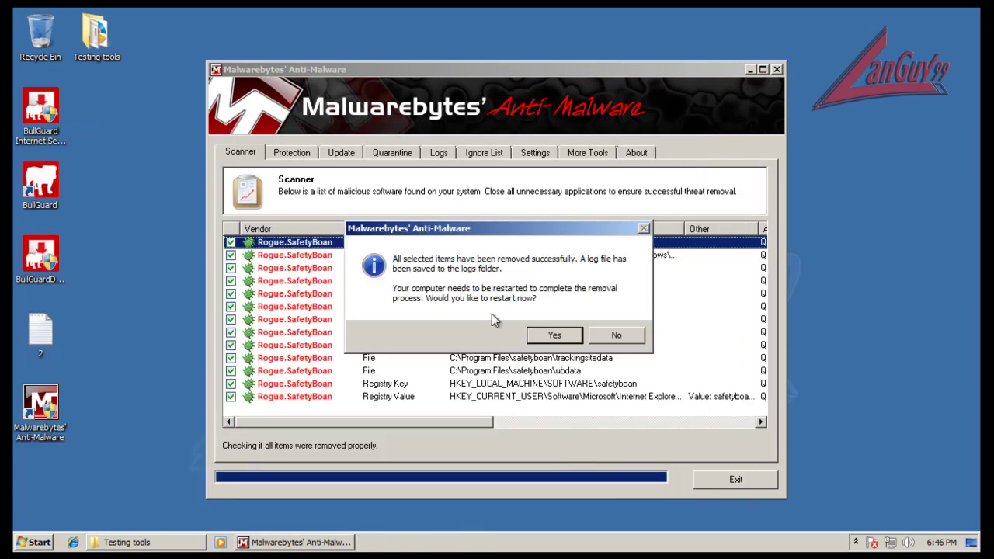
pyautogui.click(549, 338)
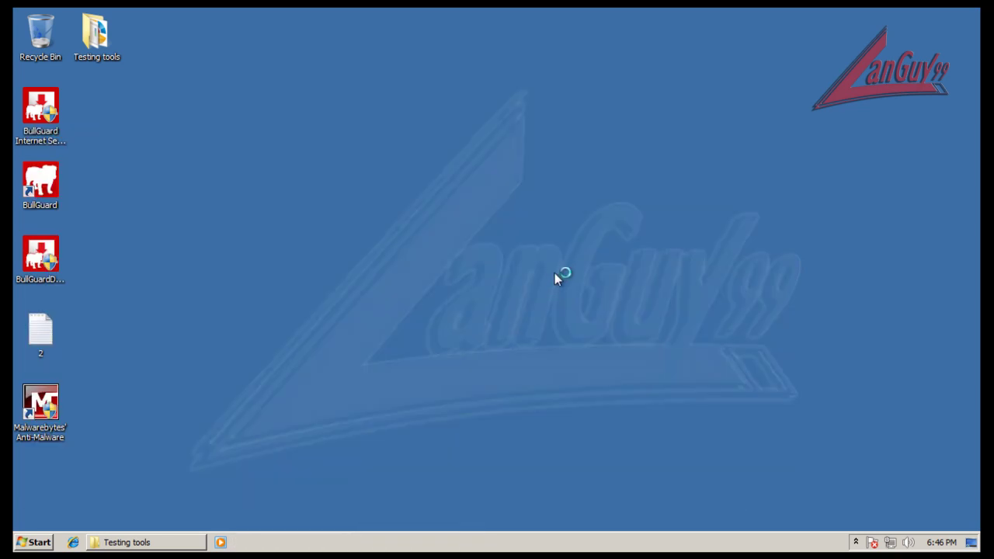
# - Run HitmanPro35 from the Testing tools folder and close its no-threats results for 4927 files
pyautogui.click(856, 542)
pyautogui.click(856, 542)
pyautogui.doubleClick(101, 31)
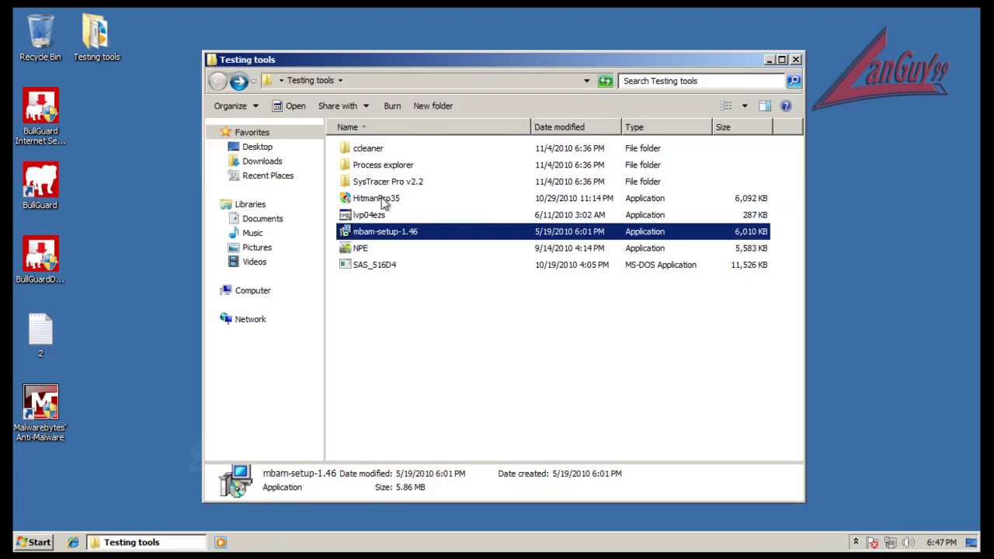
pyautogui.doubleClick(379, 199)
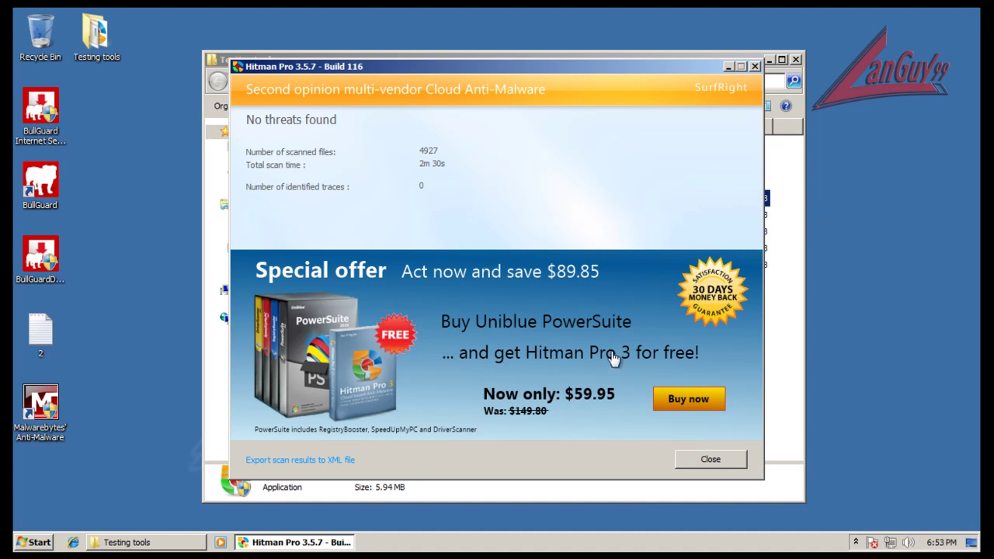
pyautogui.click(724, 460)
# - Run SAS_516D4 (SUPERAntiSpyware) with administrator approval, scan with no threats found, and close it
pyautogui.click(510, 333)
pyautogui.doubleClick(377, 268)
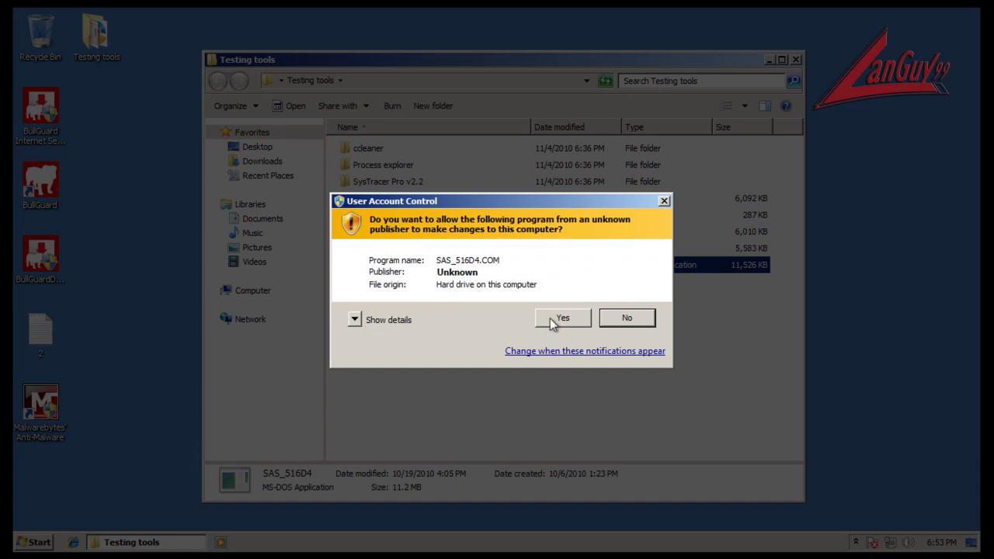
pyautogui.click(559, 318)
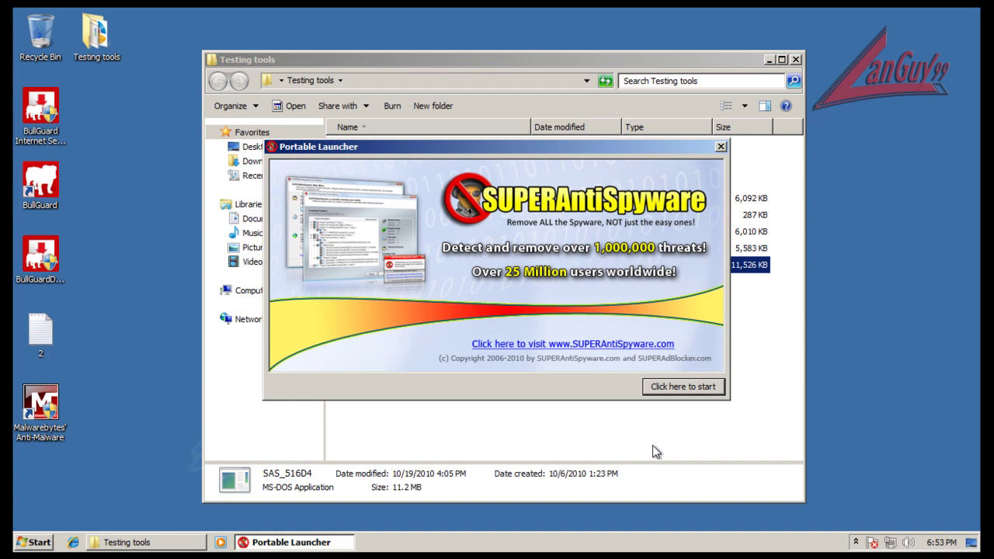
pyautogui.click(695, 388)
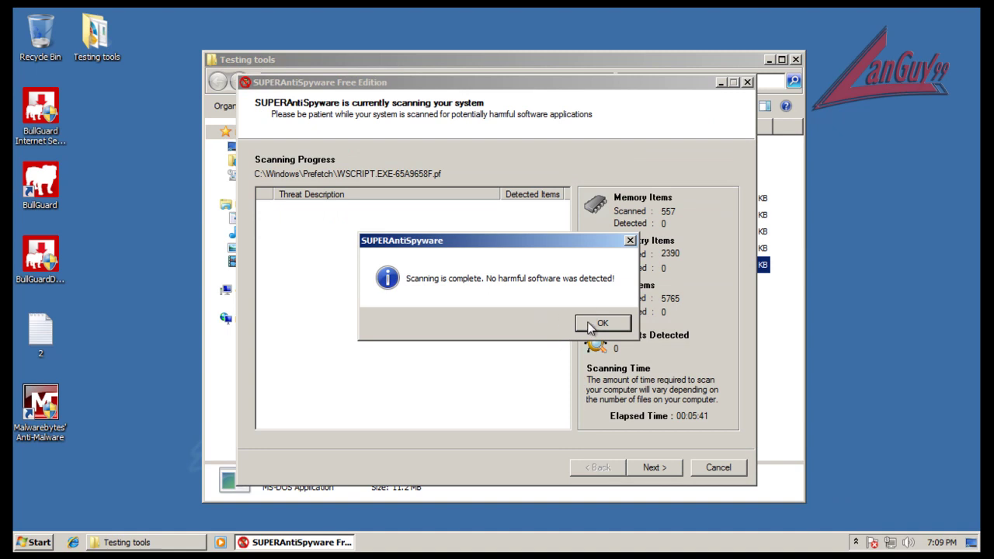
pyautogui.click(590, 325)
pyautogui.click(717, 467)
pyautogui.click(610, 409)
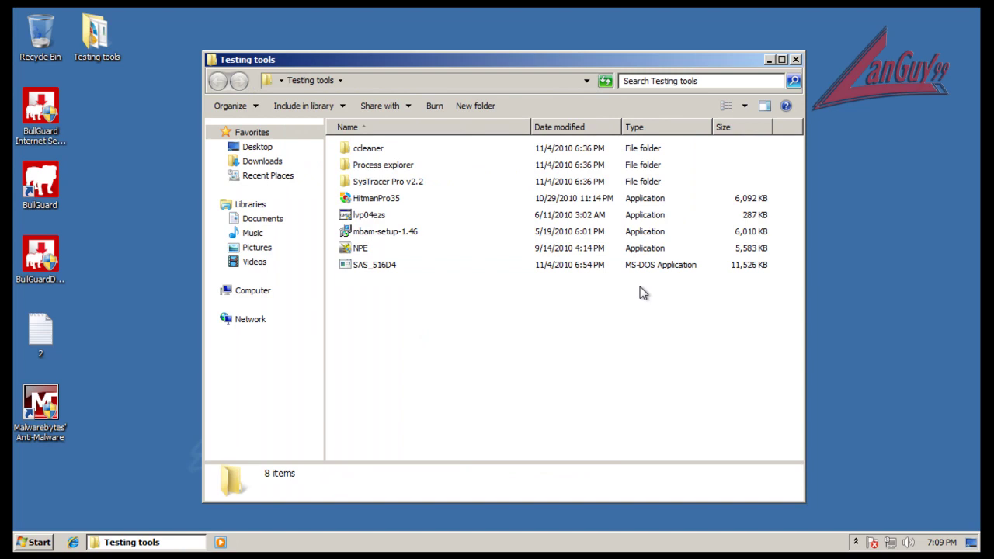
# - Close the Testing tools folder, reopen BullGuard from the tray, and view its Antivirus page (7 quarantined)
pyautogui.click(798, 61)
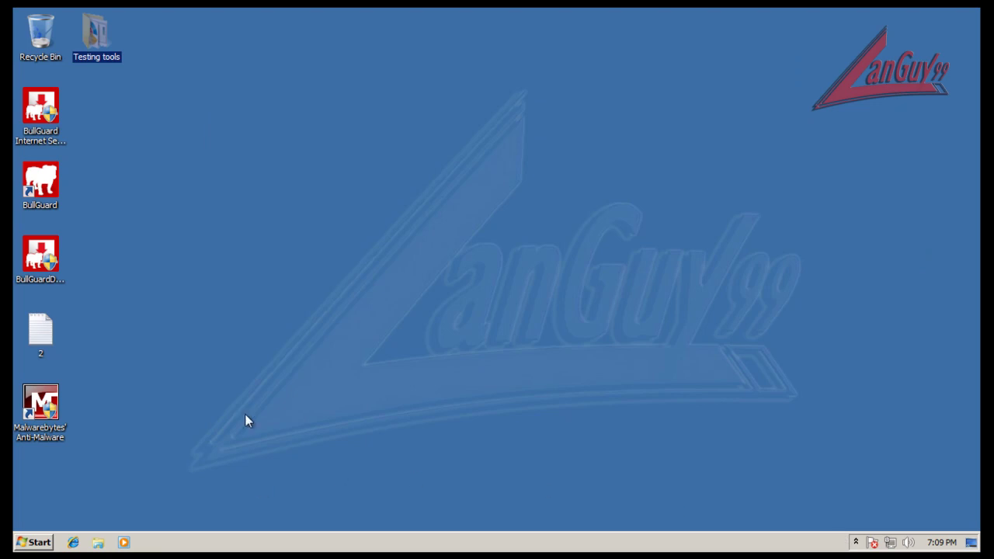
pyautogui.click(856, 542)
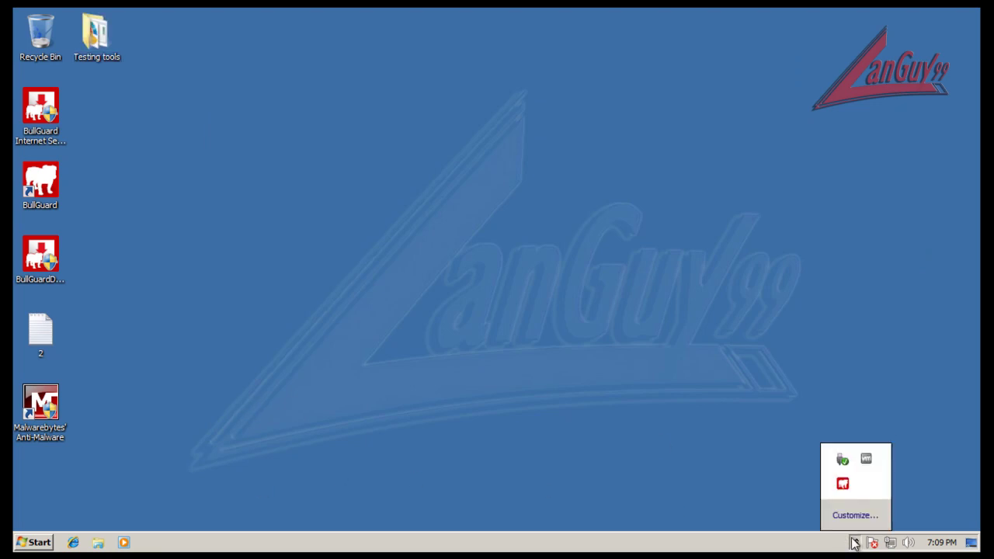
pyautogui.click(843, 485)
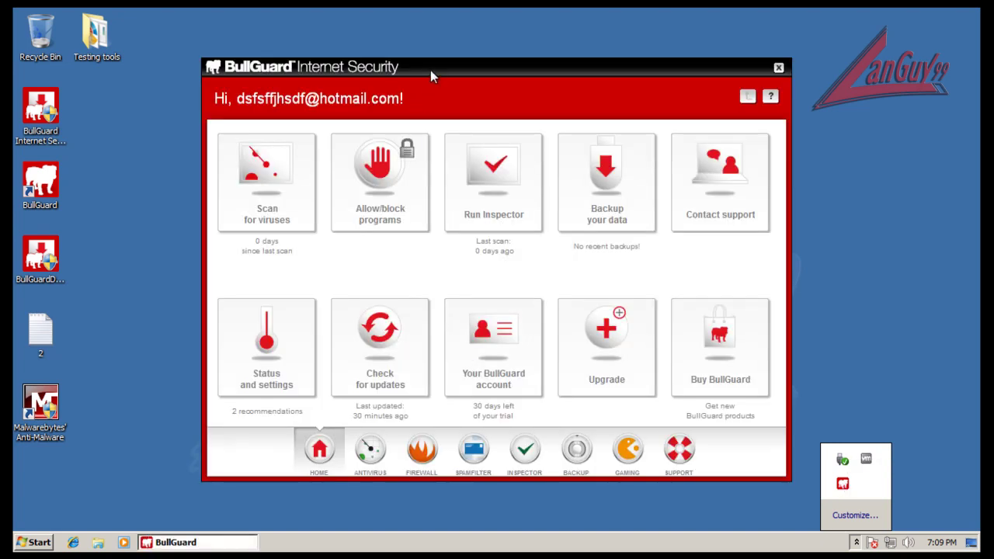
pyautogui.moveTo(430, 72); pyautogui.dragTo(442, 67)
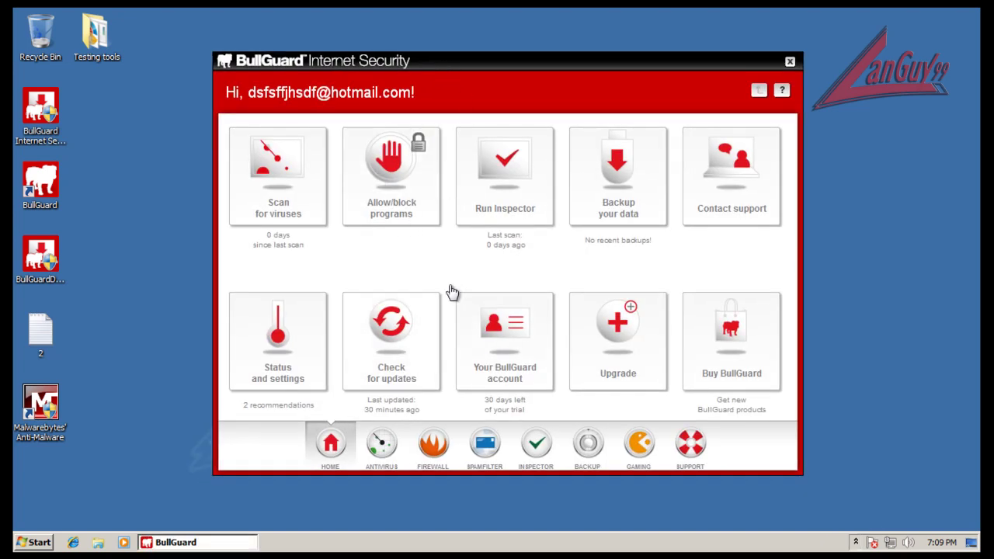
pyautogui.click(382, 446)
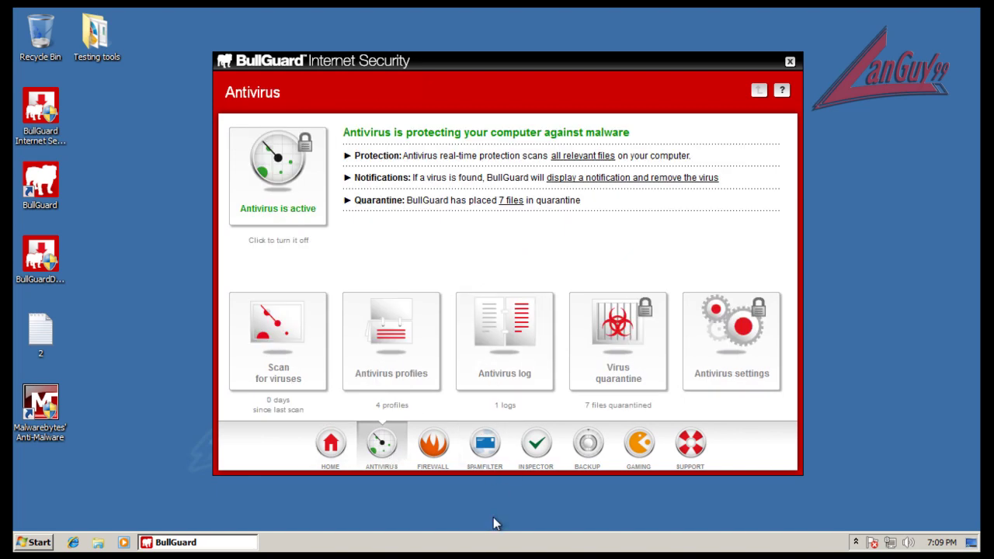
pyautogui.rightClick(494, 548)
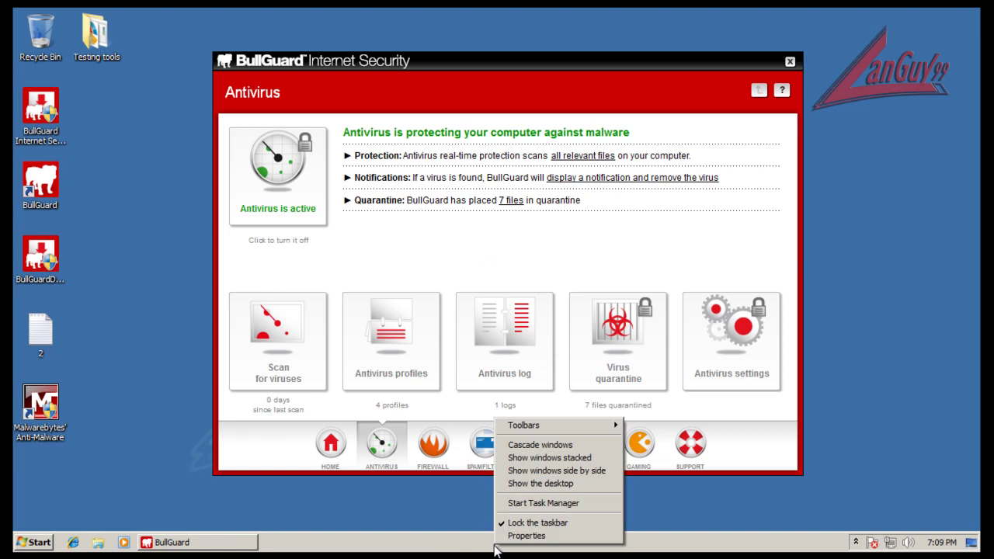
pyautogui.click(529, 503)
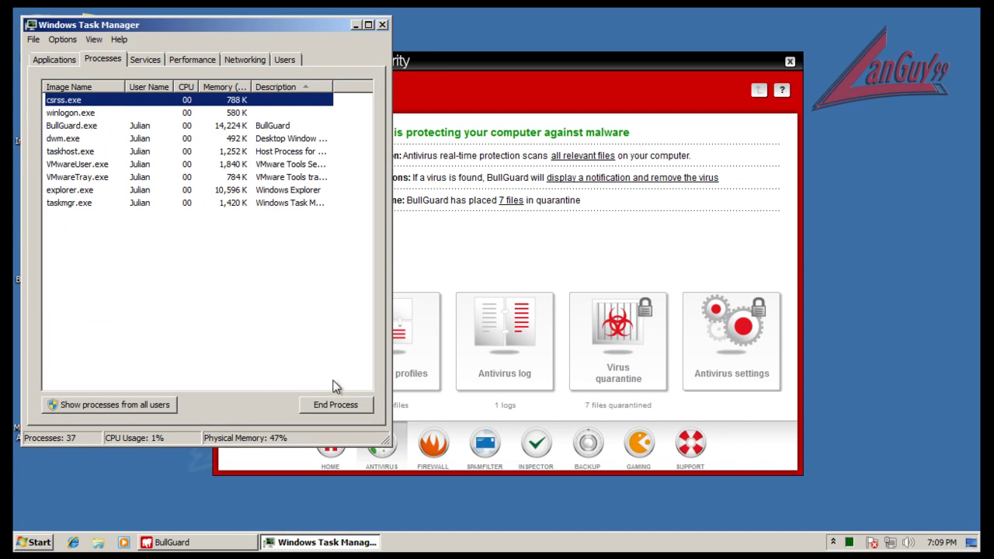
pyautogui.click(382, 24)
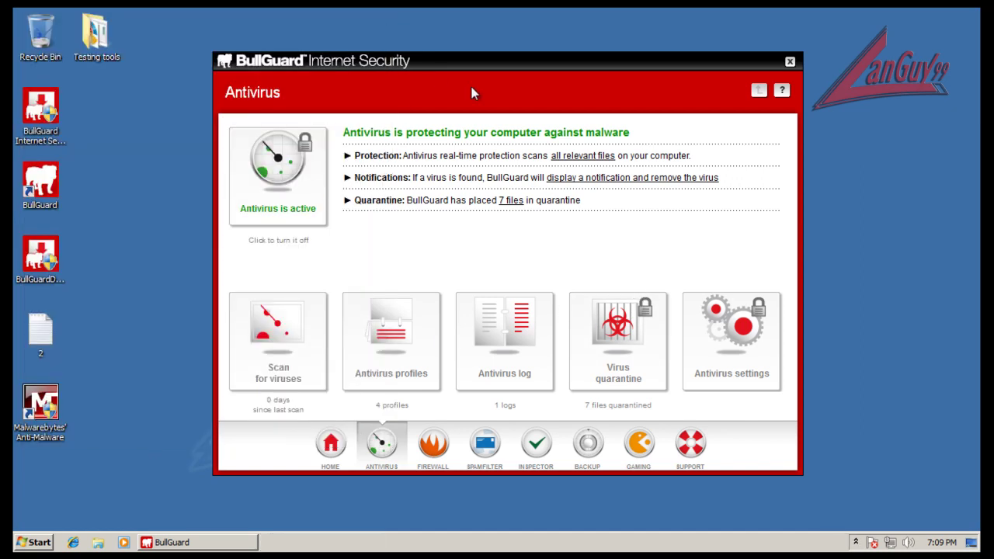
# - Close the BullGuard Internet Security window and check the hidden notification-area icons
pyautogui.click(538, 261)
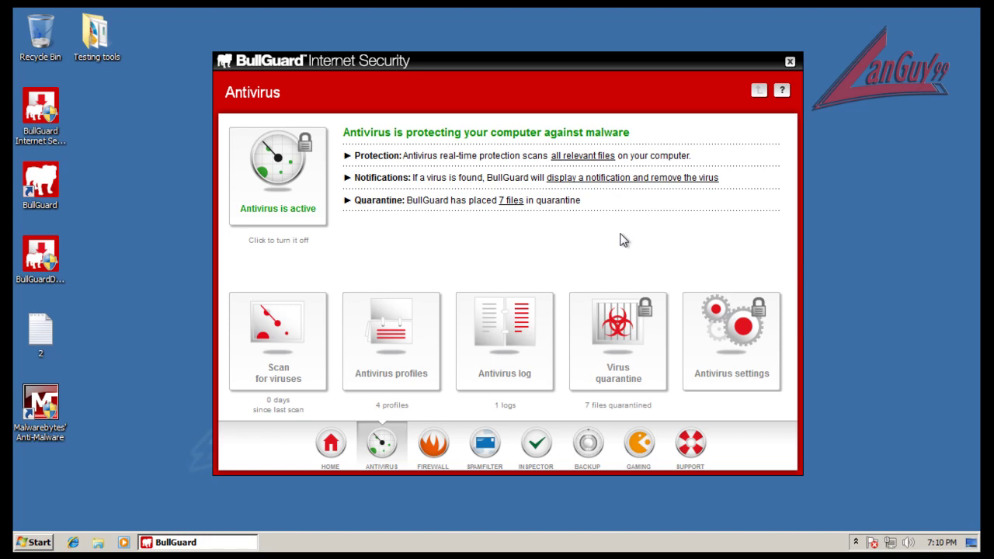
pyautogui.click(790, 62)
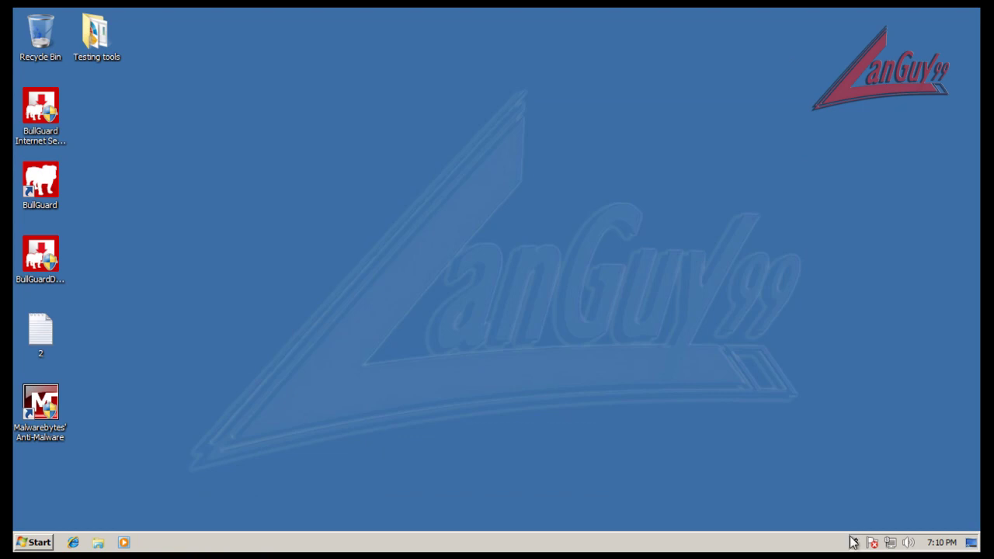
pyautogui.click(856, 543)
pyautogui.click(856, 543)
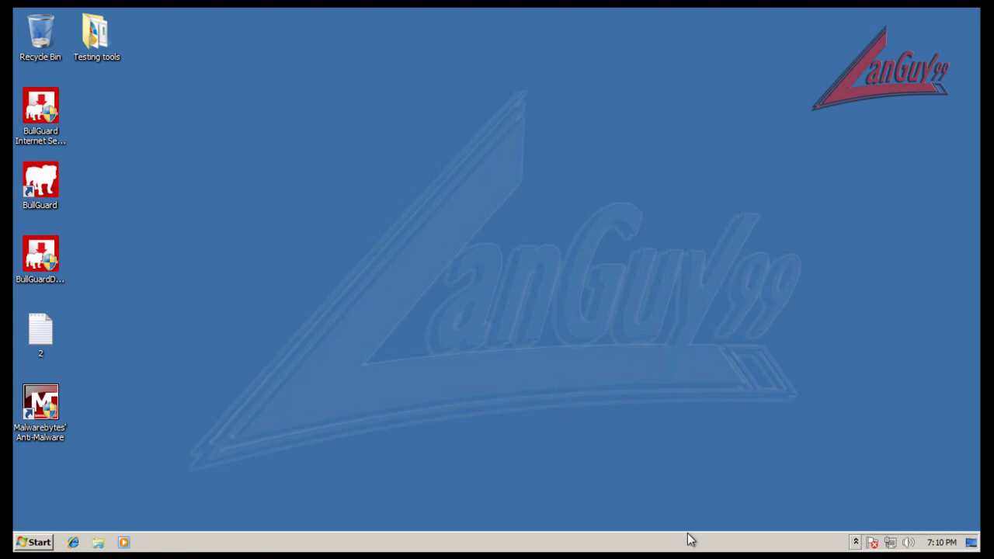